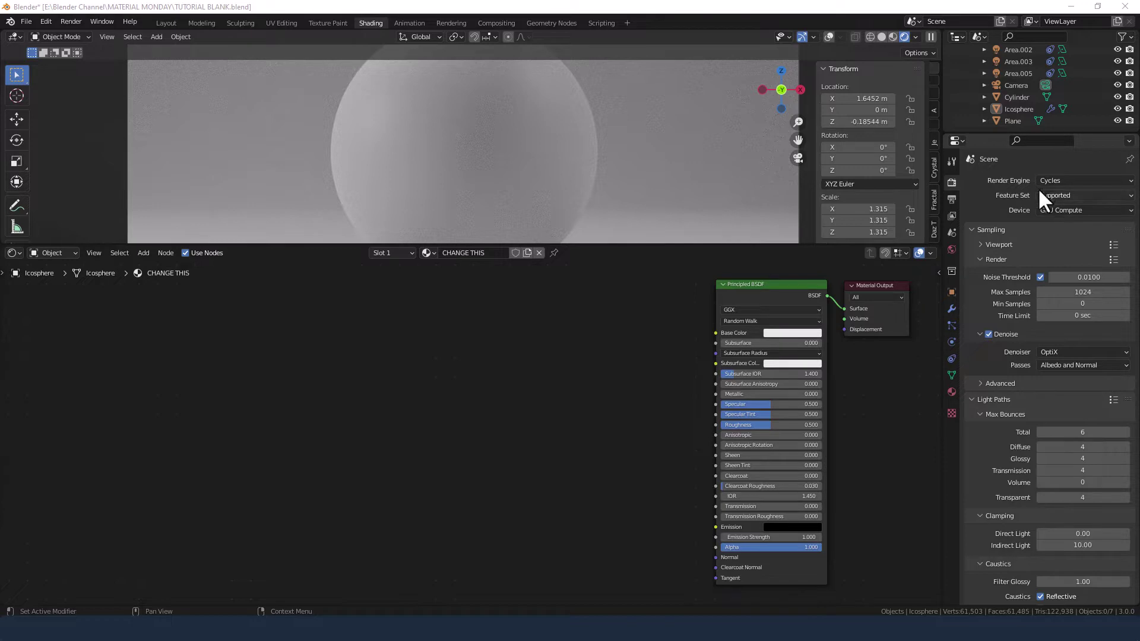
# Set all six Cycles max bounces (Total, Diffuse, Glossy, Transmission, Volume, Transparent) to 12.
pyautogui.scroll(-2, 992, 410)
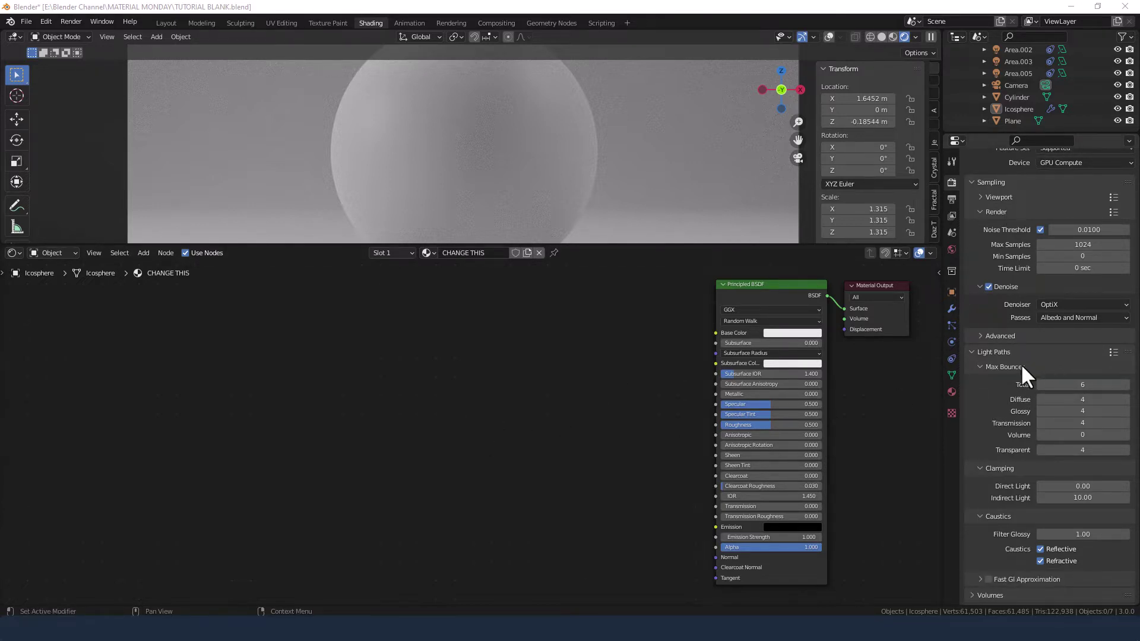
pyautogui.scroll(-2, 1022, 359)
pyautogui.click(1083, 337)
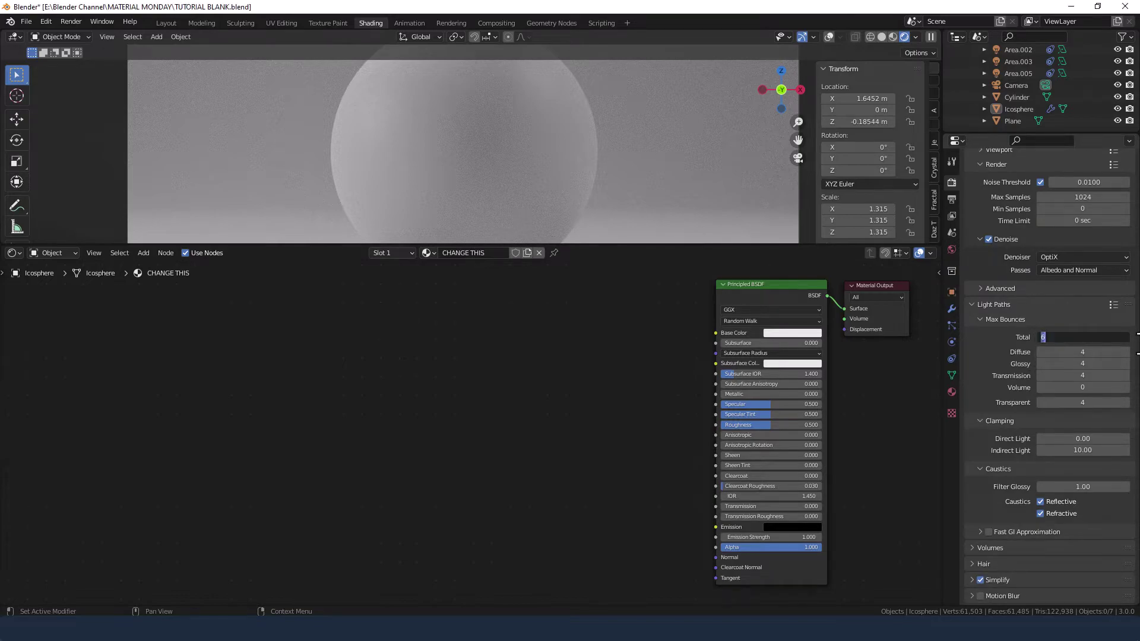
pyautogui.write('12\t12\t12\t12\t12\t')
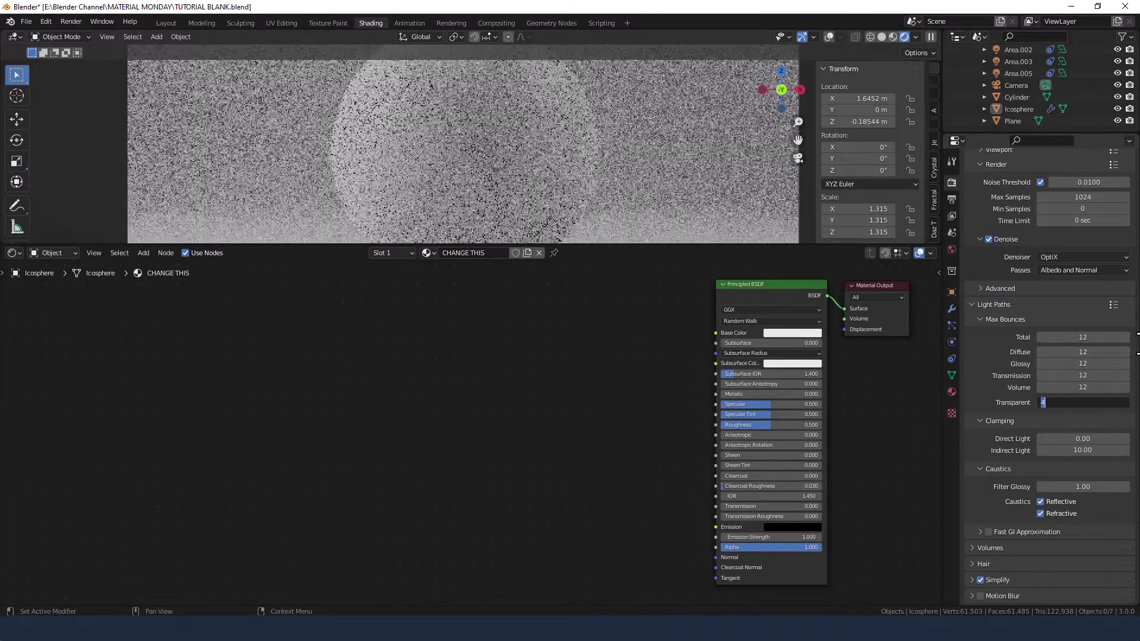
pyautogui.write('12')
pyautogui.click(569, 407)
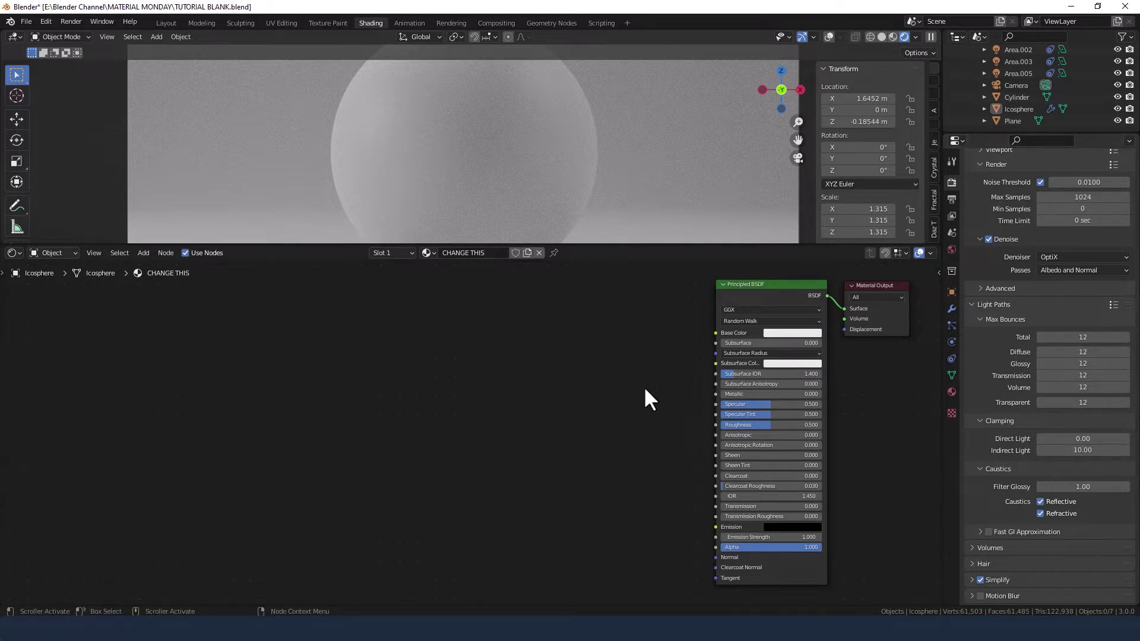
# Replace the Principled BSDF with a Wave Texture whose Fac feeds the material Displacement.
pyautogui.moveTo(683, 365); pyautogui.dragTo(821, 436)
pyautogui.press('x')
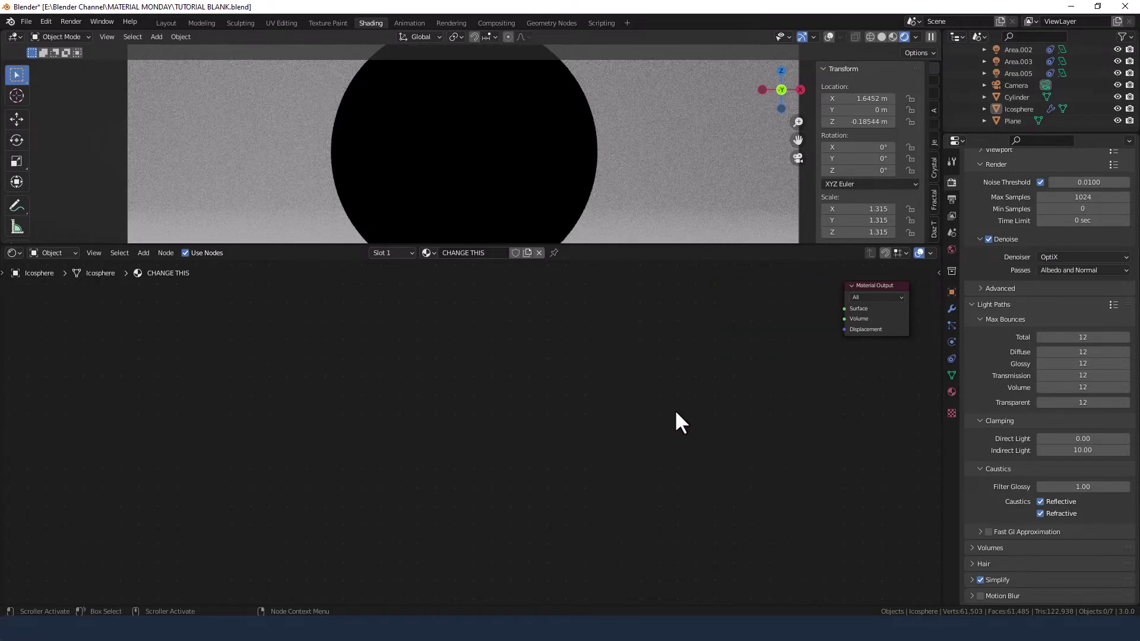
pyautogui.hotkey('shift', 'a')
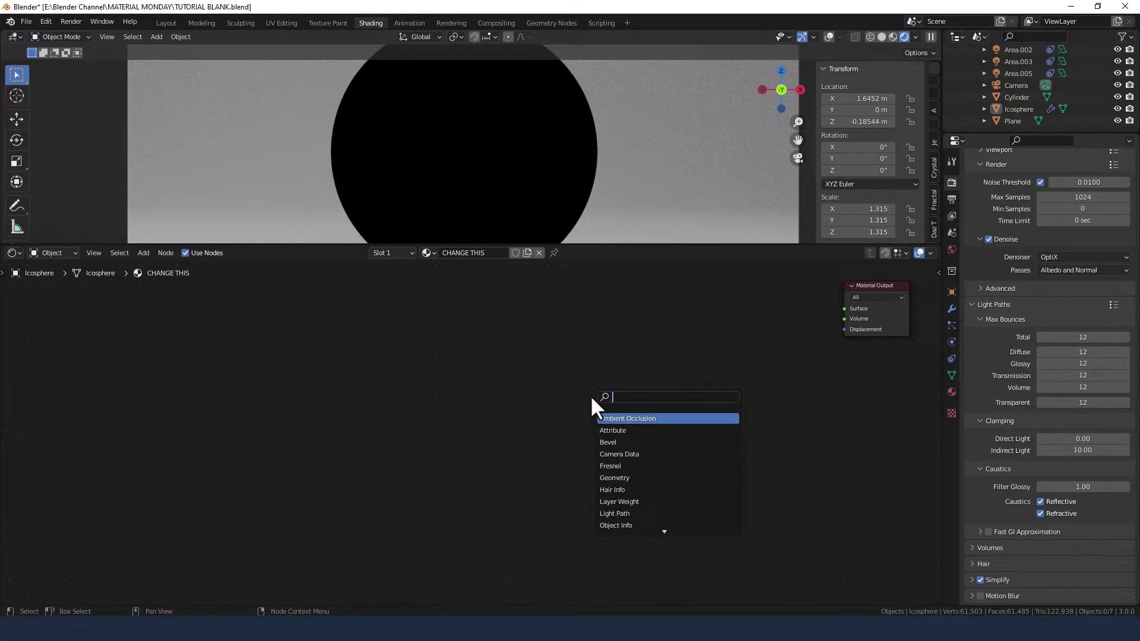
pyautogui.write('WAVE')
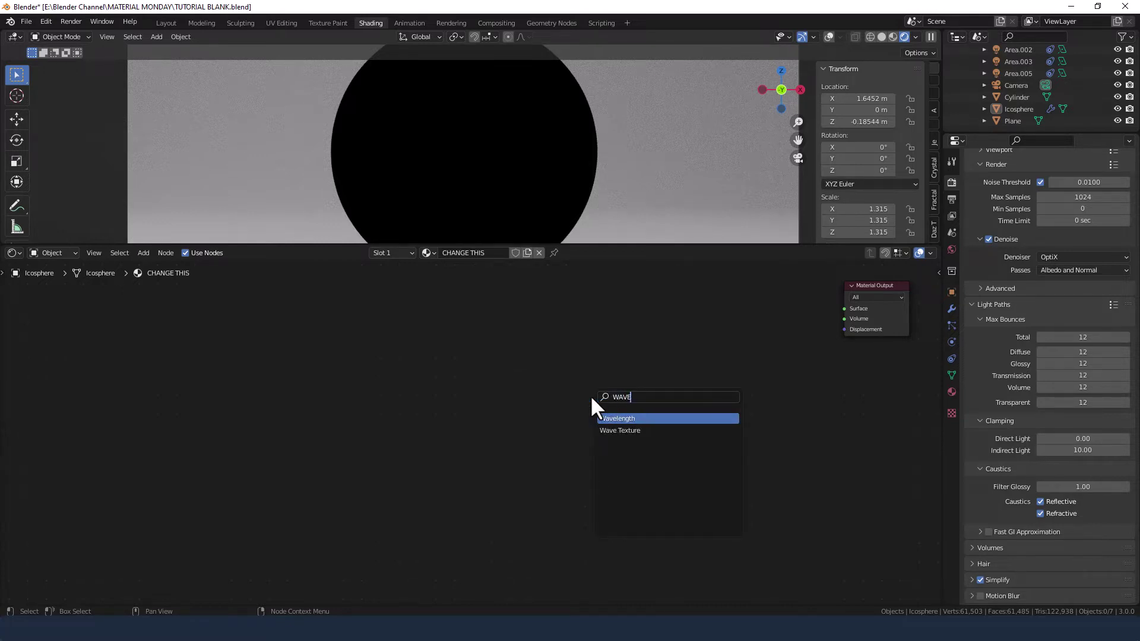
pyautogui.press('Down')
pyautogui.press('Return')
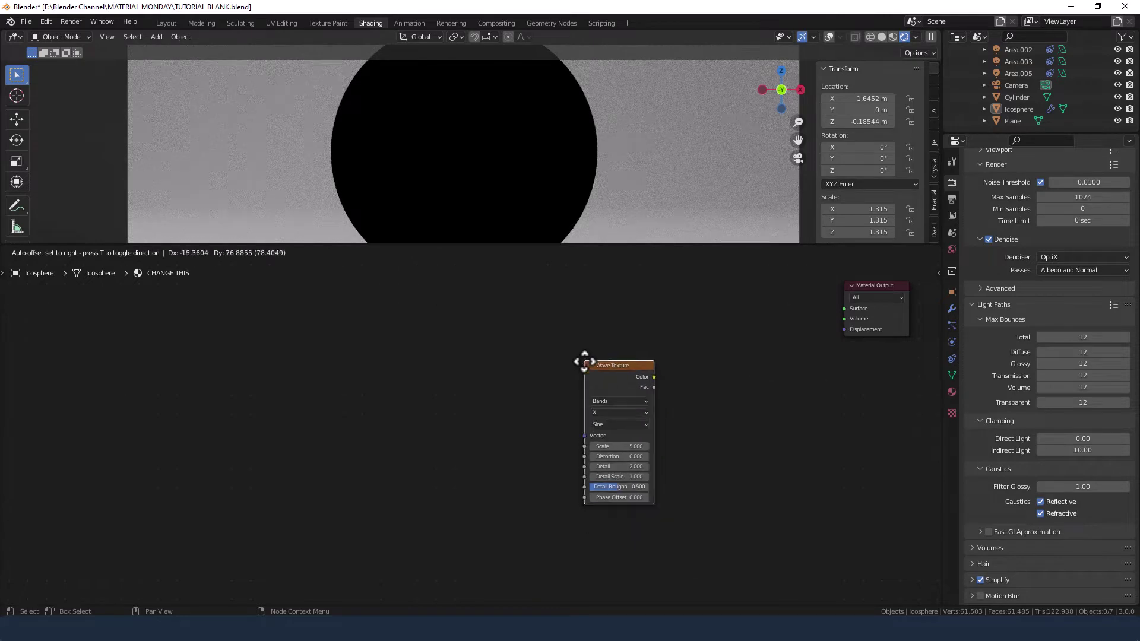
pyautogui.click(581, 339)
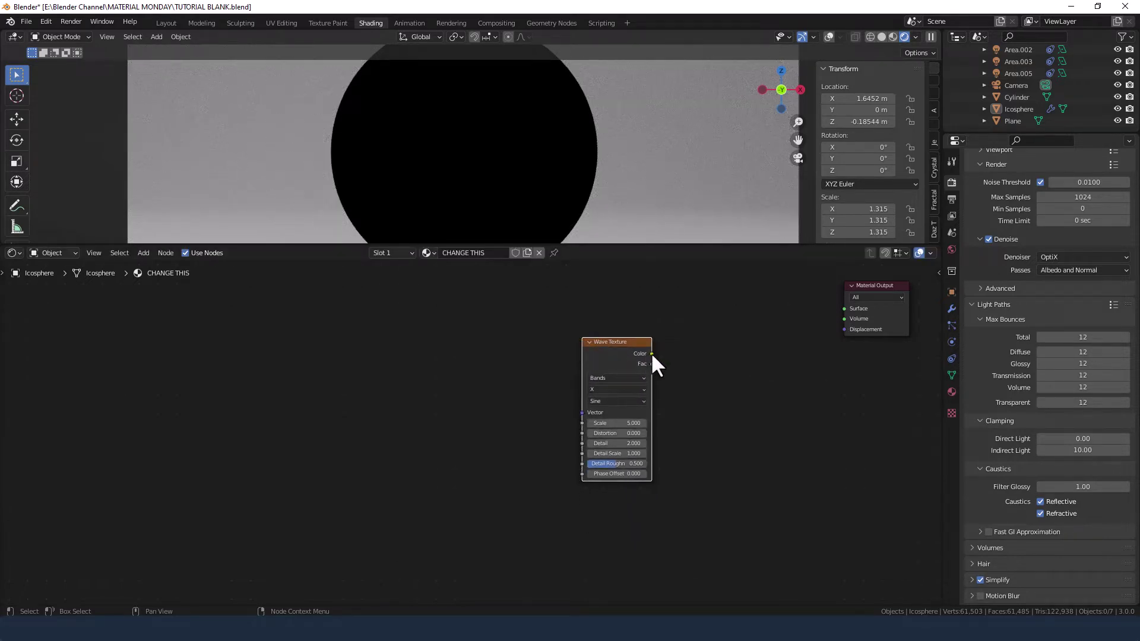
pyautogui.moveTo(651, 364); pyautogui.dragTo(843, 331)
# Add a Displacement node to the material.
pyautogui.moveTo(837, 357); pyautogui.dragTo(739, 392, button='middle')
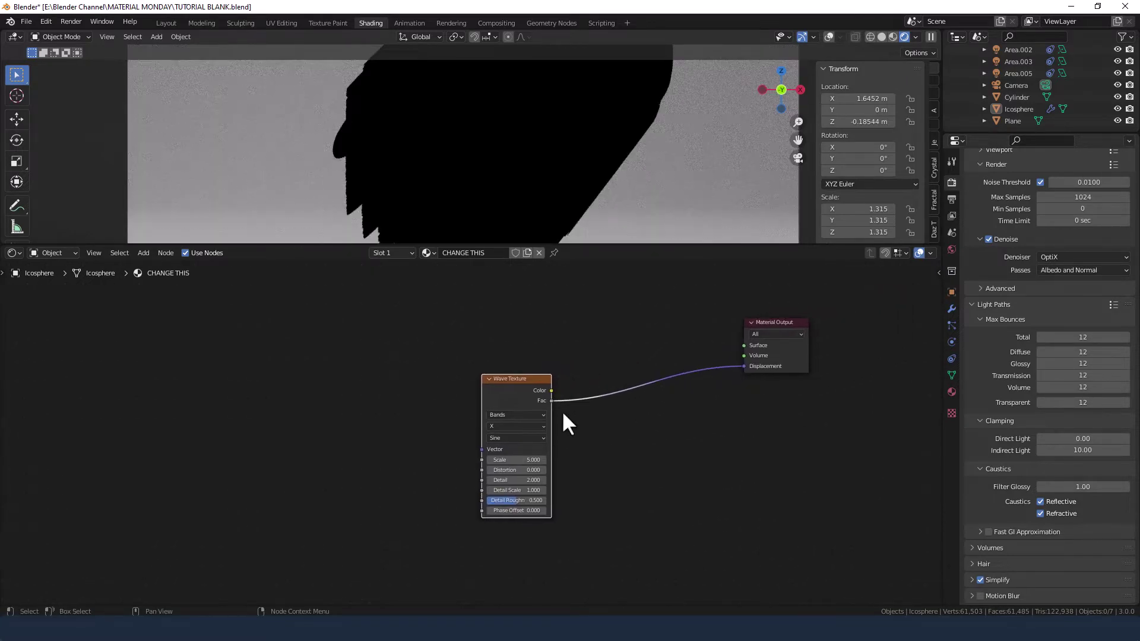
pyautogui.moveTo(592, 438); pyautogui.dragTo(621, 425, button='middle')
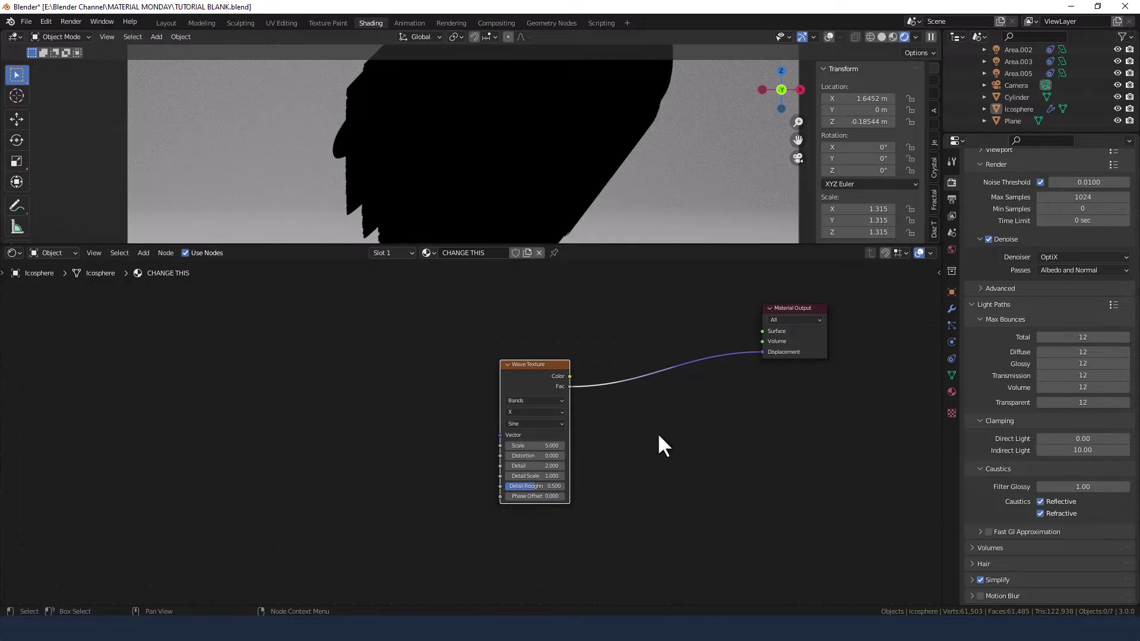
pyautogui.hotkey('shift', 'a')
pyautogui.click(669, 443)
pyautogui.write('DISPL')
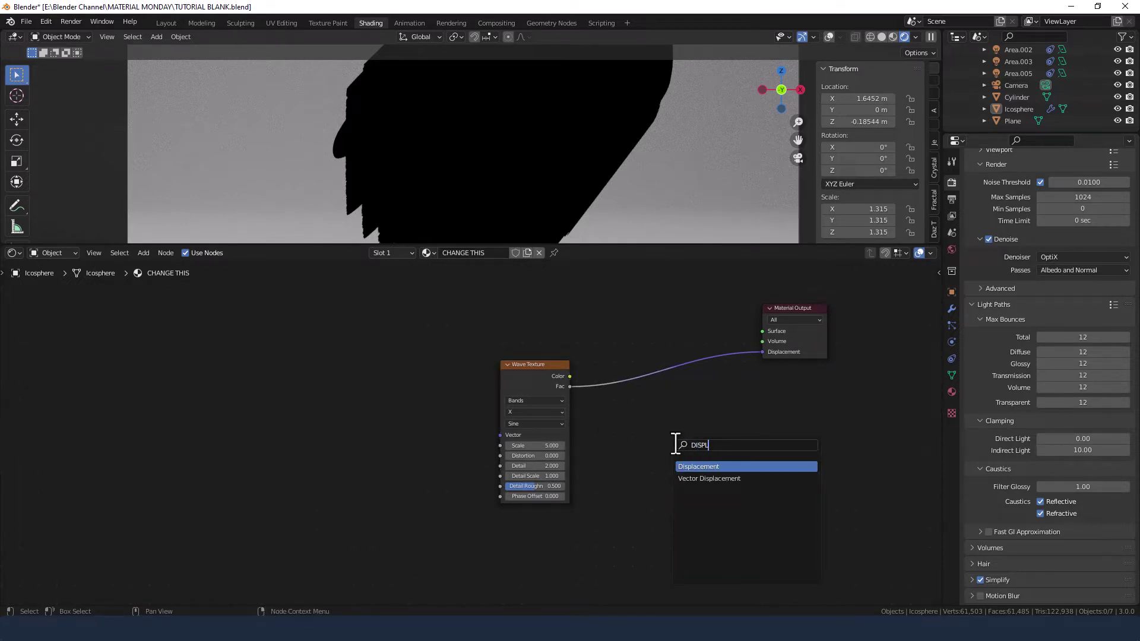
pyautogui.press('Return')
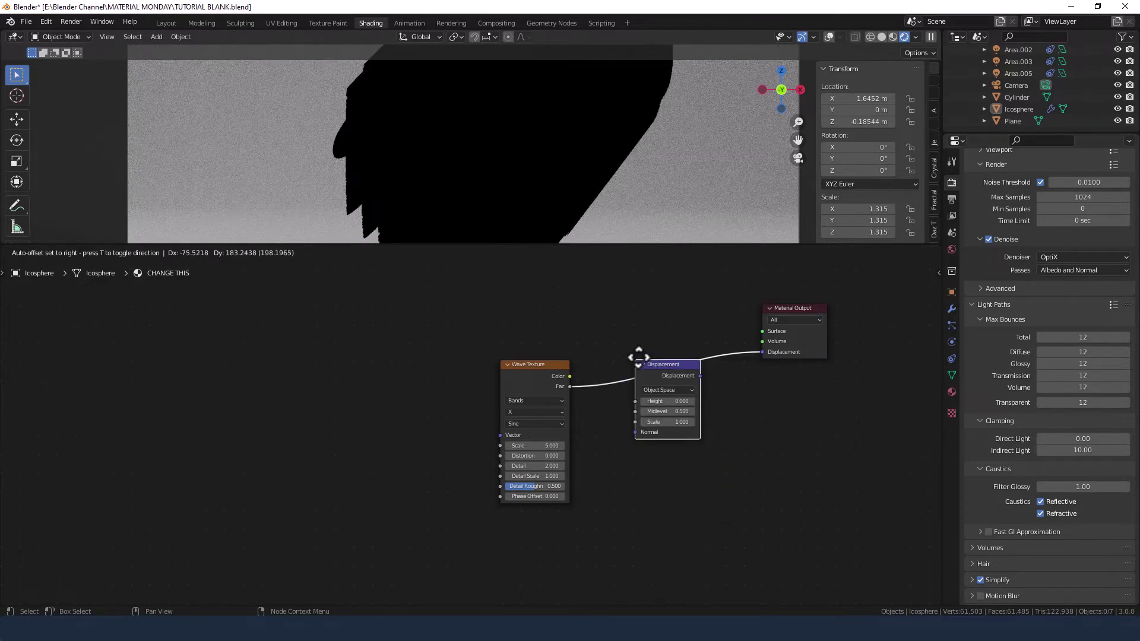
# Insert the Displacement node on the output link and plug the Wave Fac into its Height.
pyautogui.click(647, 340)
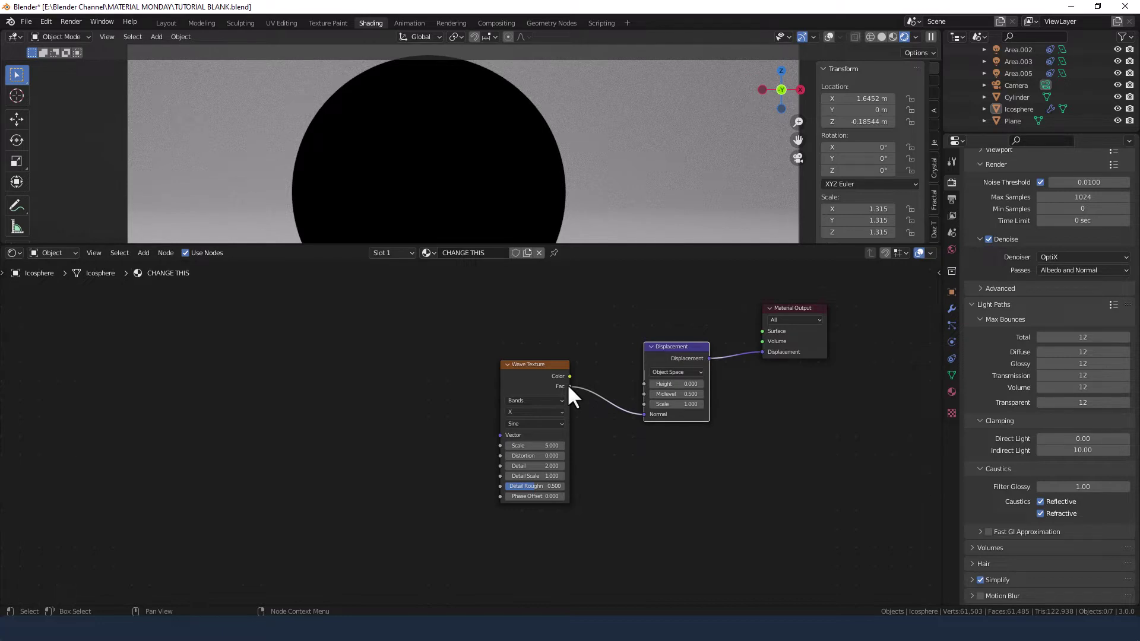
pyautogui.moveTo(556, 364); pyautogui.dragTo(593, 348)
pyautogui.moveTo(645, 411); pyautogui.dragTo(645, 383)
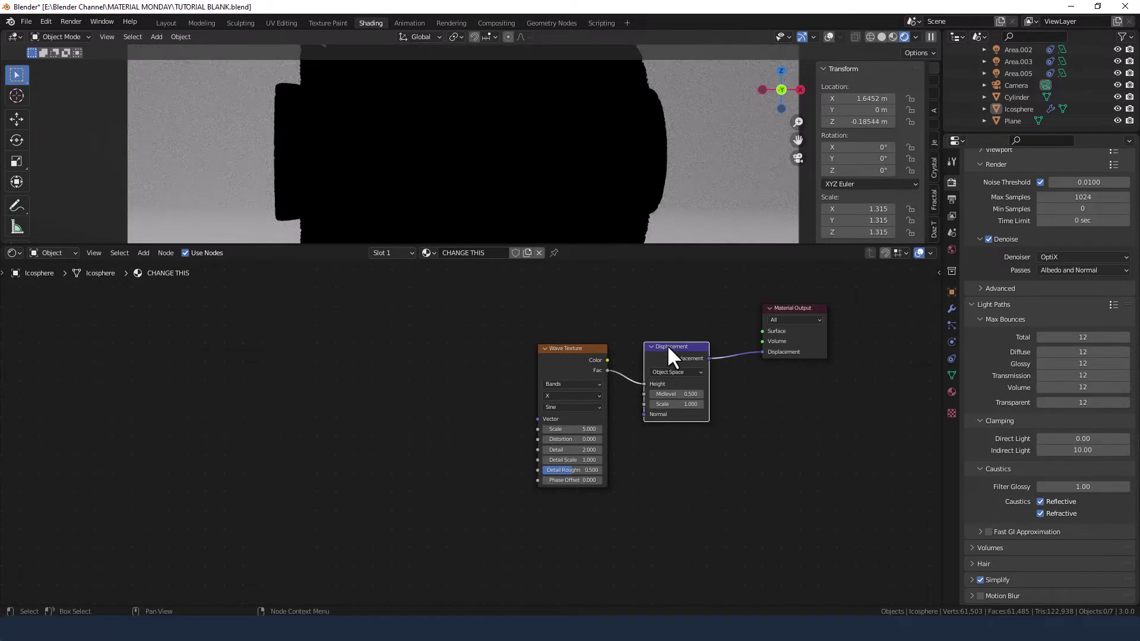
pyautogui.moveTo(594, 351); pyautogui.dragTo(609, 352)
pyautogui.click(412, 418)
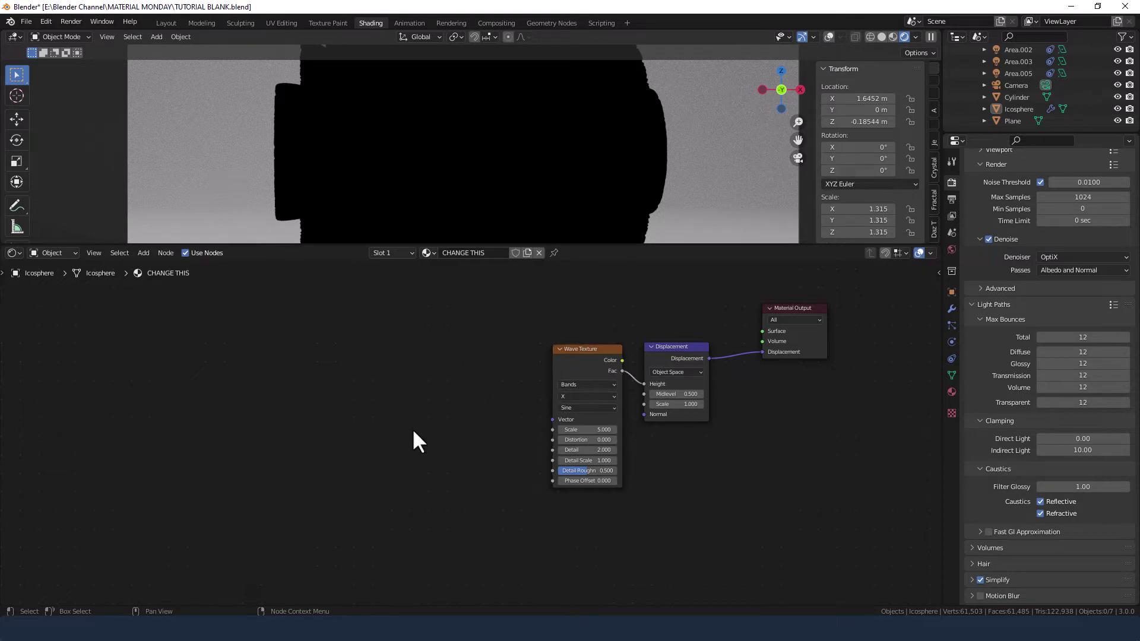
# Give the Wave Texture Texture Coordinate and Mapping nodes, linking Object to the Mapping Vector.
pyautogui.click(597, 354)
pyautogui.press('ctrl')
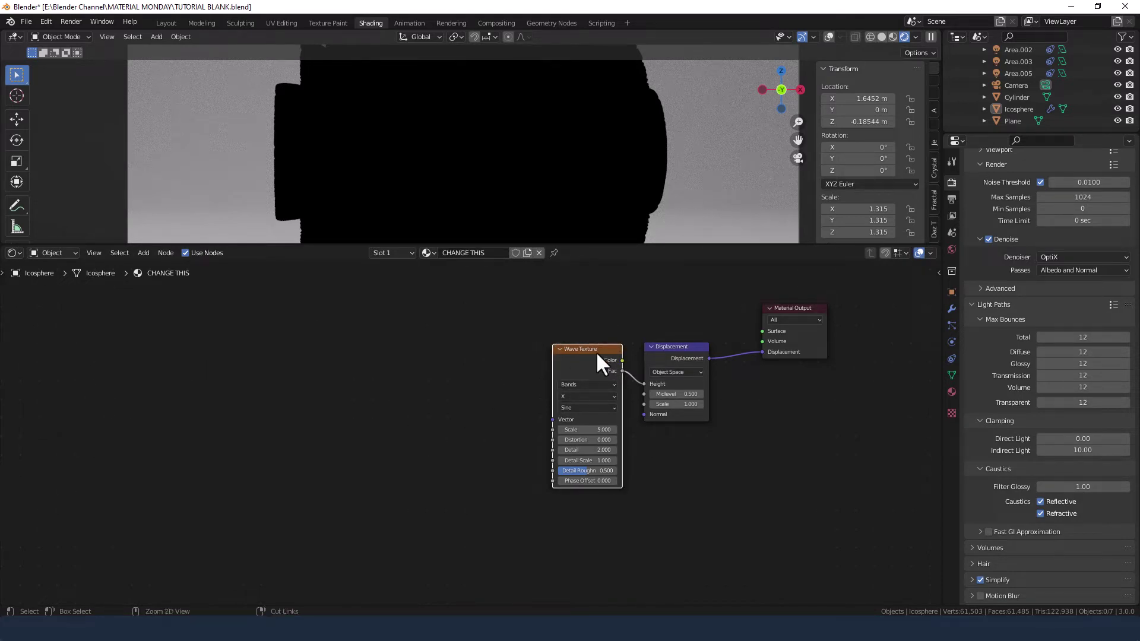
pyautogui.hotkey('ctrl', 't')
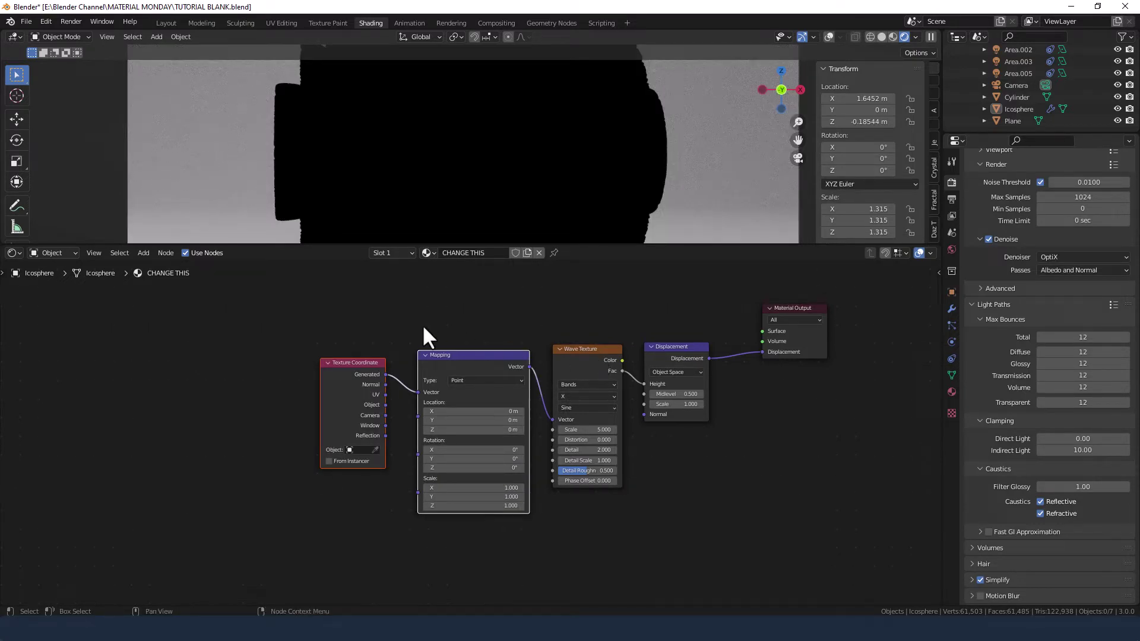
pyautogui.moveTo(407, 323); pyautogui.dragTo(371, 369, button='middle')
pyautogui.click(603, 337)
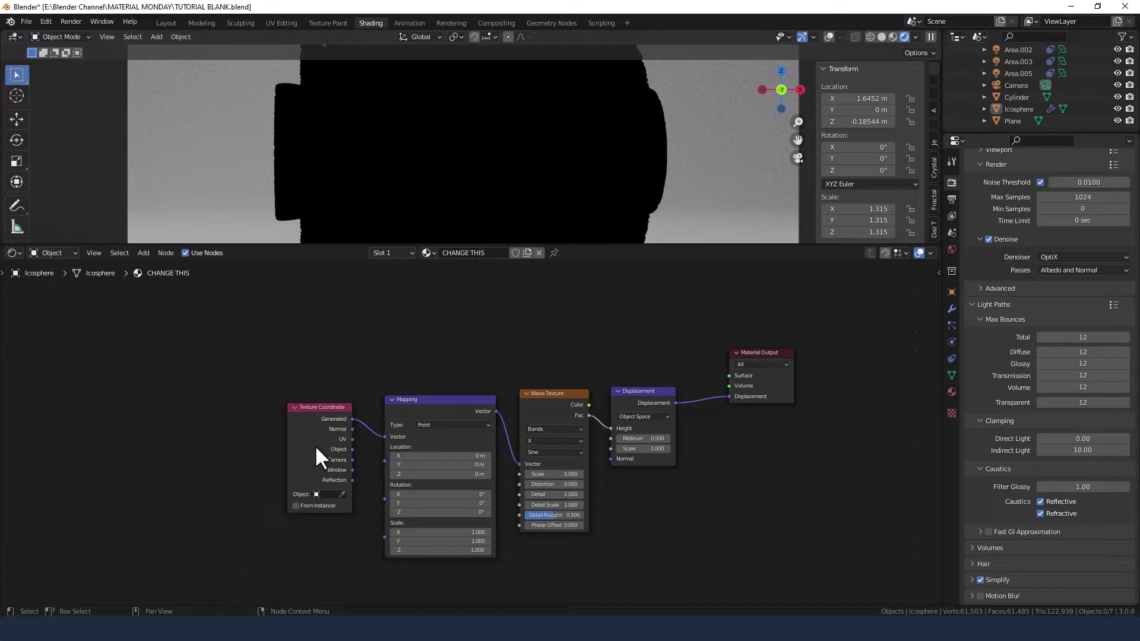
pyautogui.moveTo(353, 449); pyautogui.dragTo(382, 435)
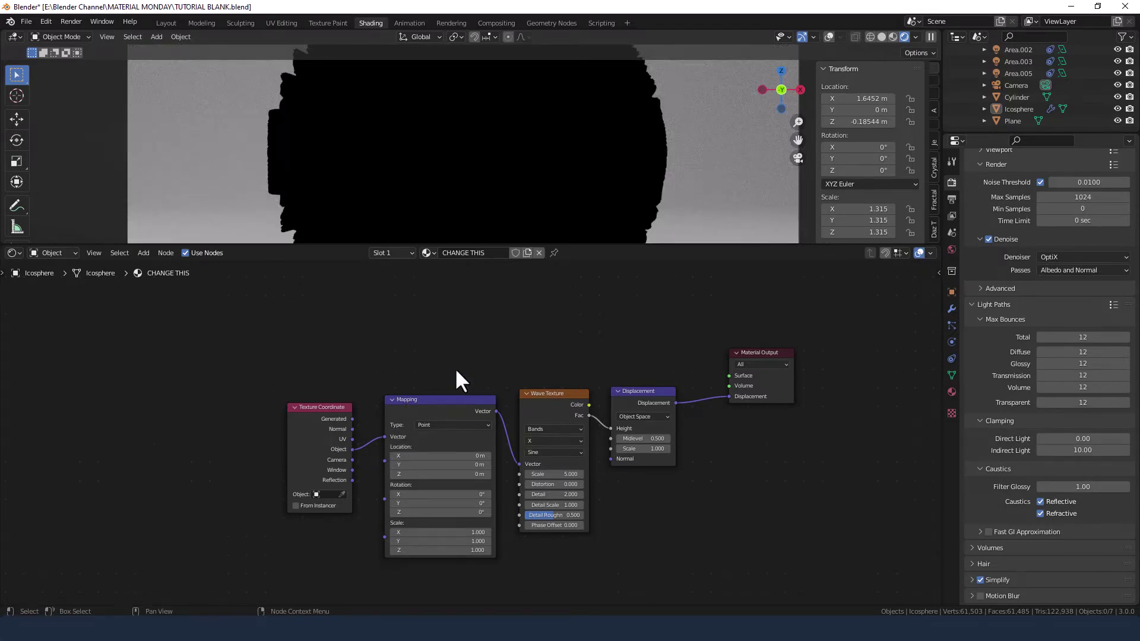
pyautogui.scroll(-3, 510, 158)
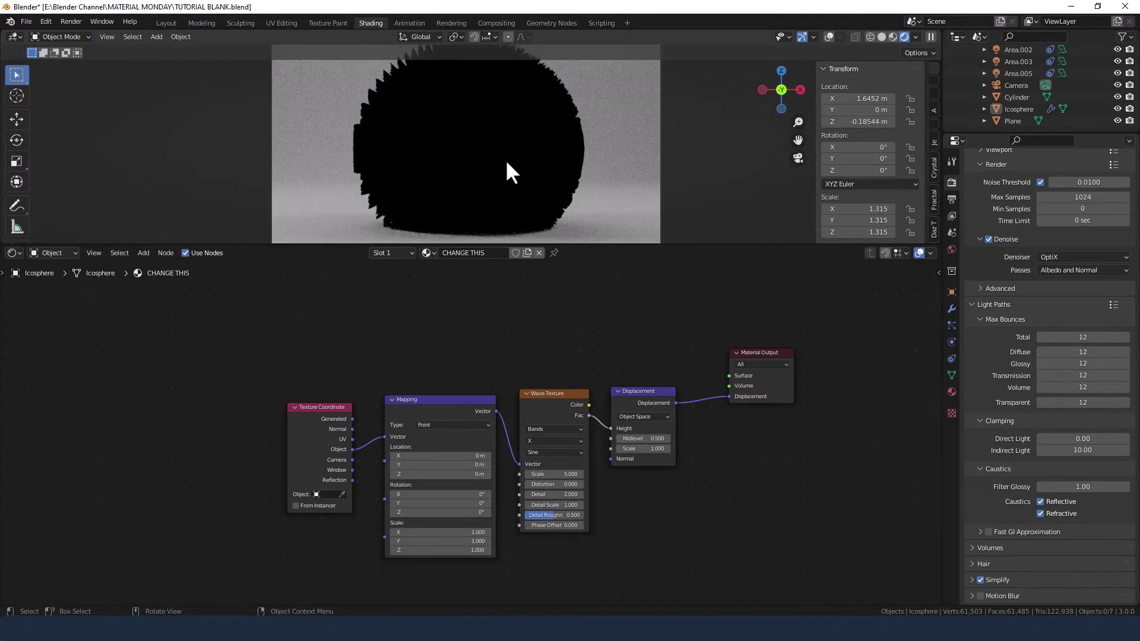
pyautogui.moveTo(549, 347); pyautogui.dragTo(443, 370, button='middle')
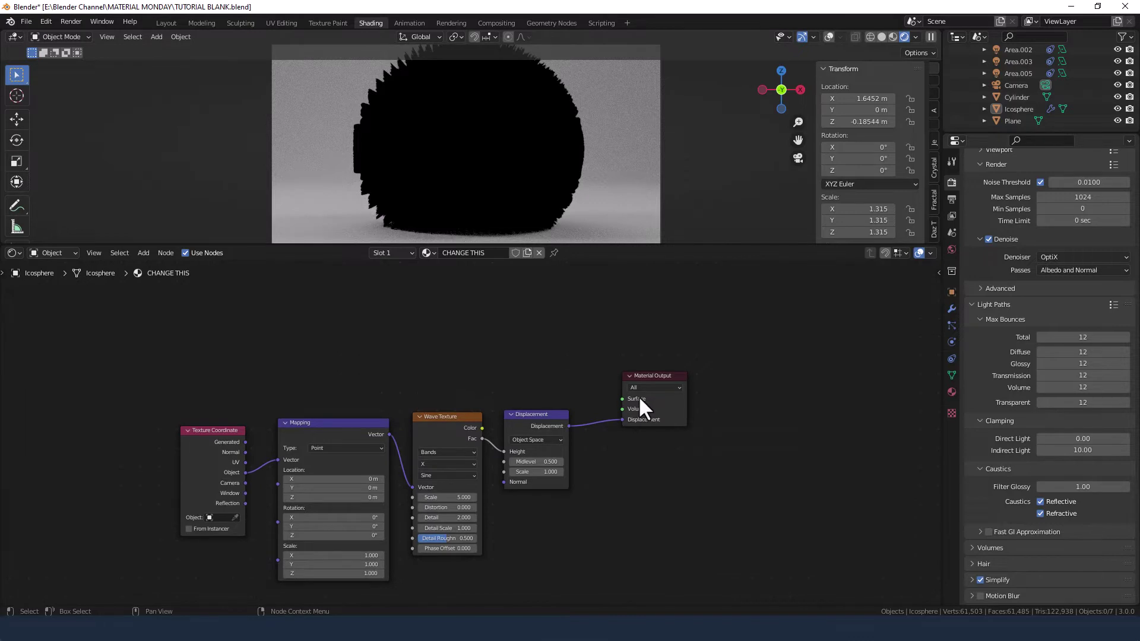
pyautogui.hotkey('shift', 'a')
pyautogui.click(455, 313)
pyautogui.write('rgb')
pyautogui.click(463, 336)
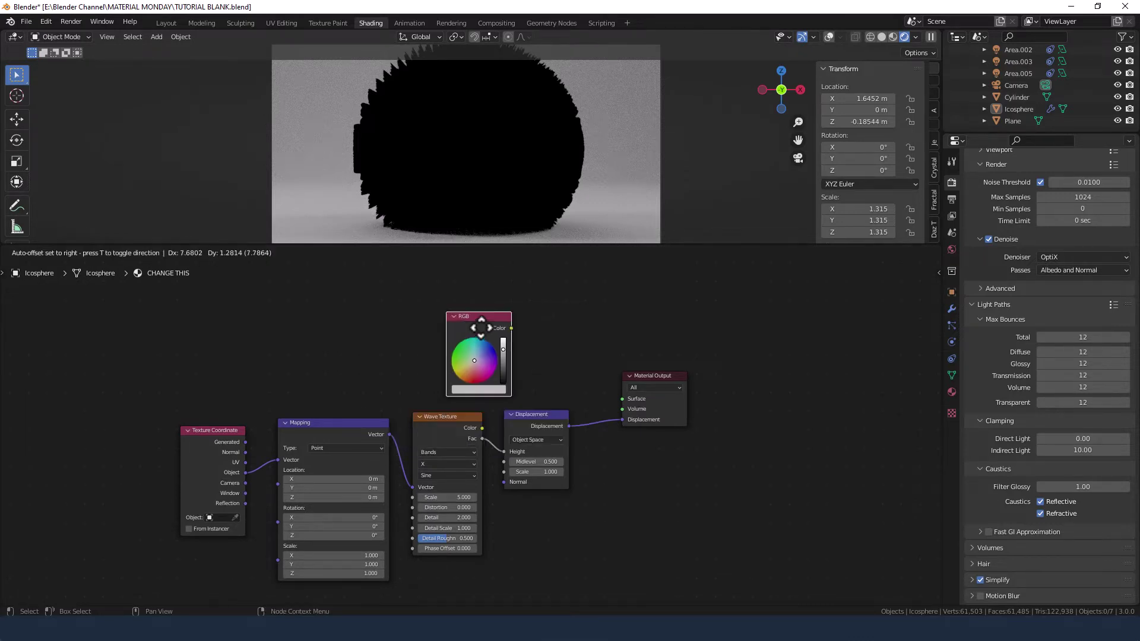
pyautogui.click(542, 306)
pyautogui.moveTo(576, 304); pyautogui.dragTo(619, 400)
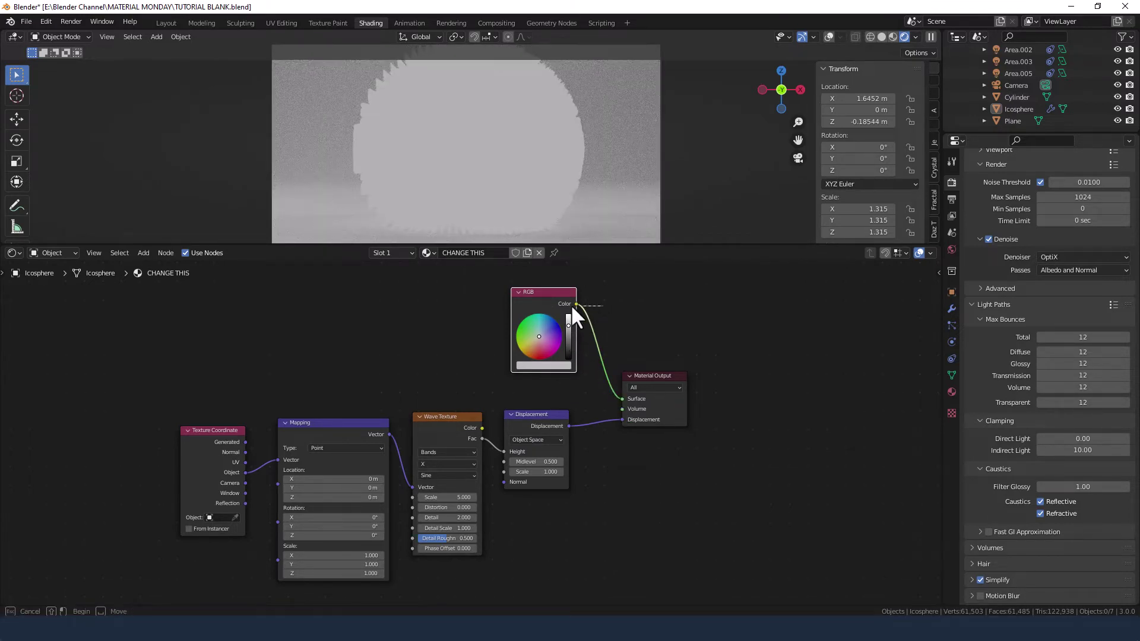
pyautogui.press('x')
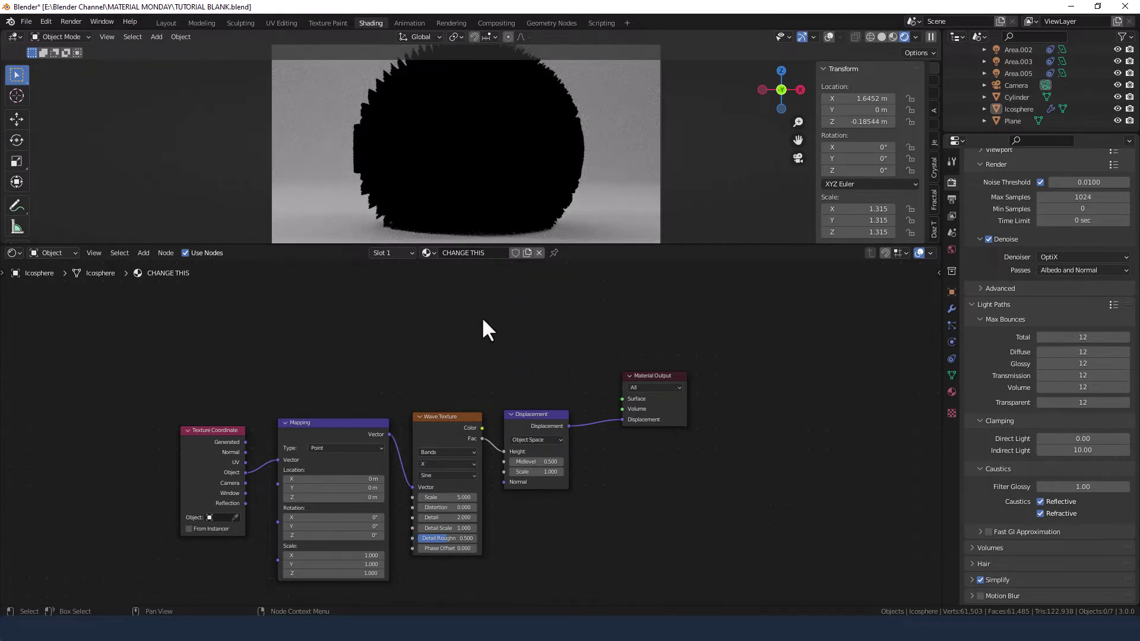
# Add a Glass BSDF node and connect its BSDF output to the Material Output Surface.
pyautogui.hotkey('shift', 'a')
pyautogui.write('GL')
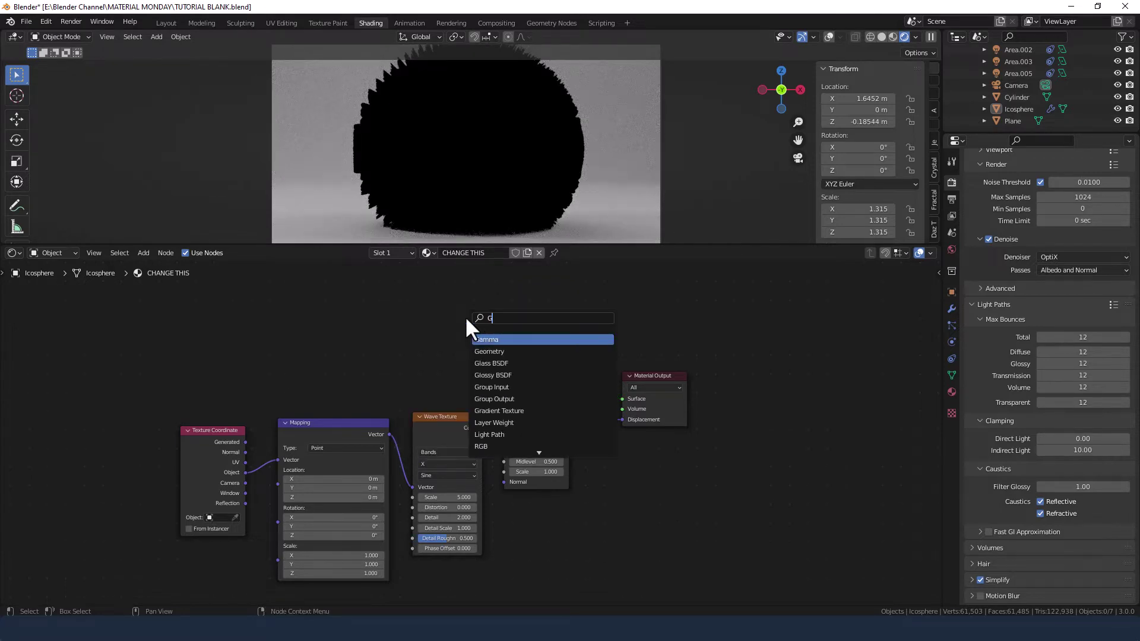
pyautogui.click(490, 339)
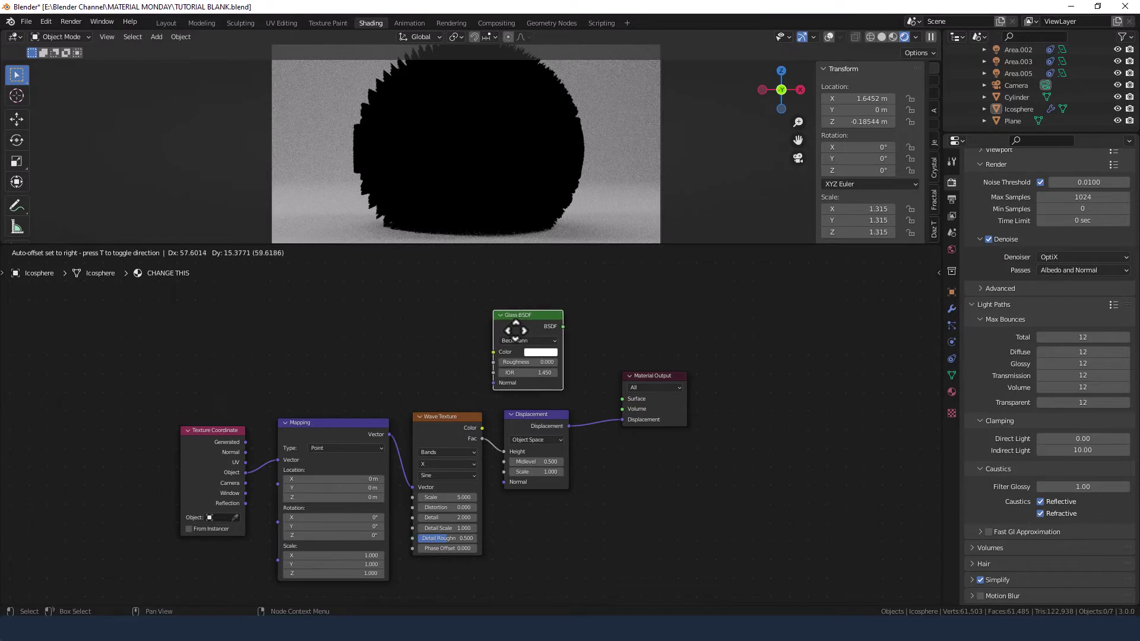
pyautogui.click(523, 334)
pyautogui.moveTo(570, 328); pyautogui.dragTo(620, 398)
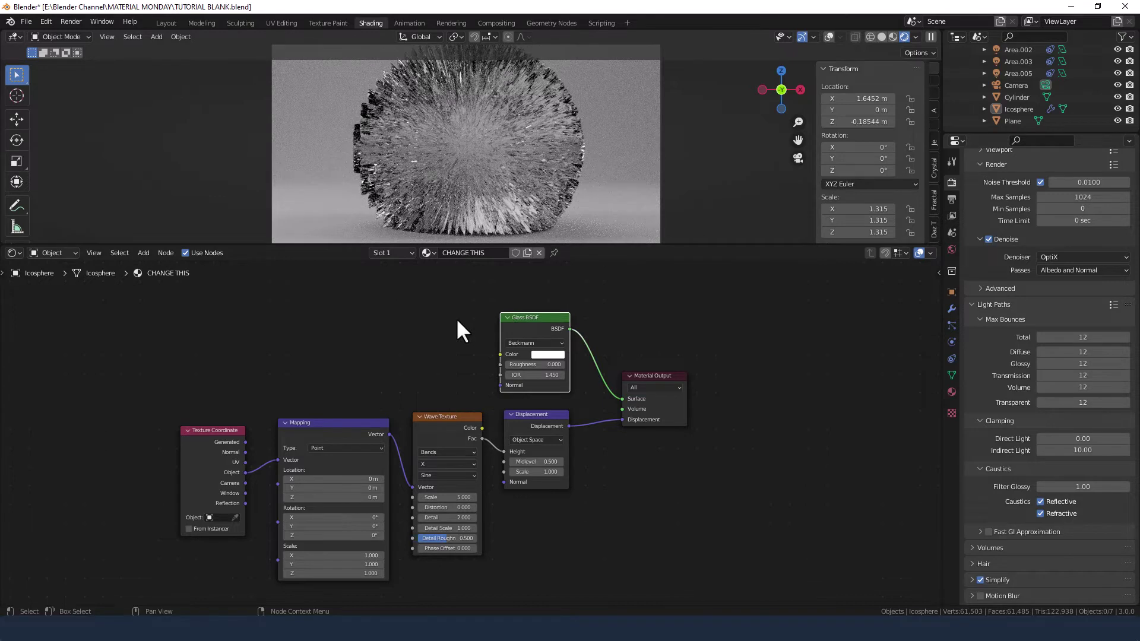
pyautogui.moveTo(460, 338); pyautogui.dragTo(473, 301, button='middle')
pyautogui.moveTo(480, 350); pyautogui.dragTo(483, 319, button='middle')
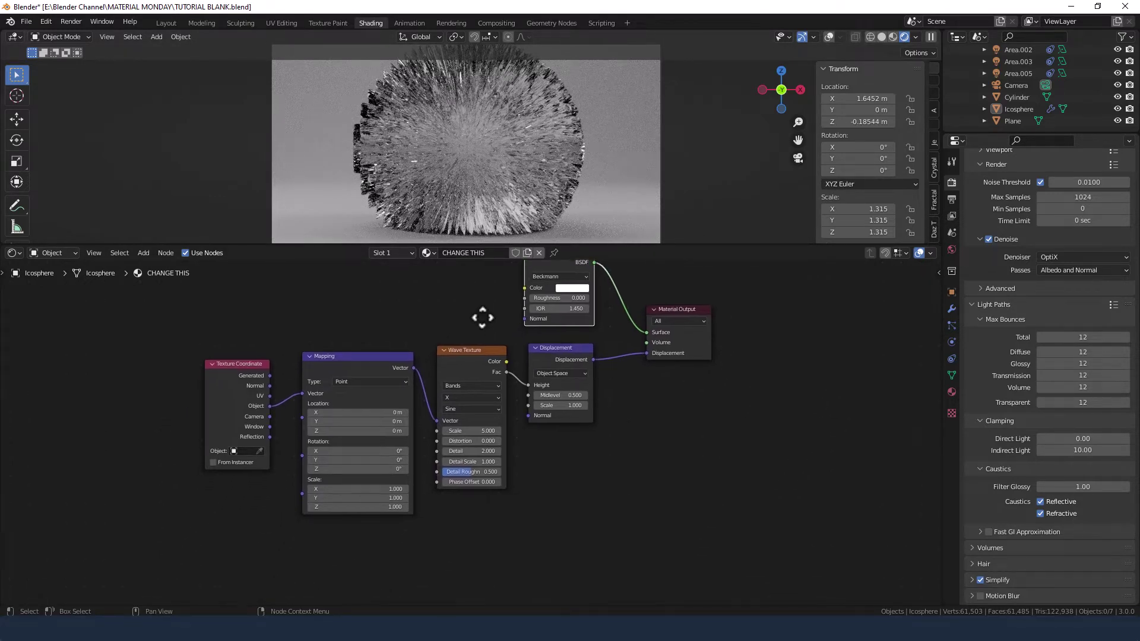
pyautogui.scroll(2, 469, 359)
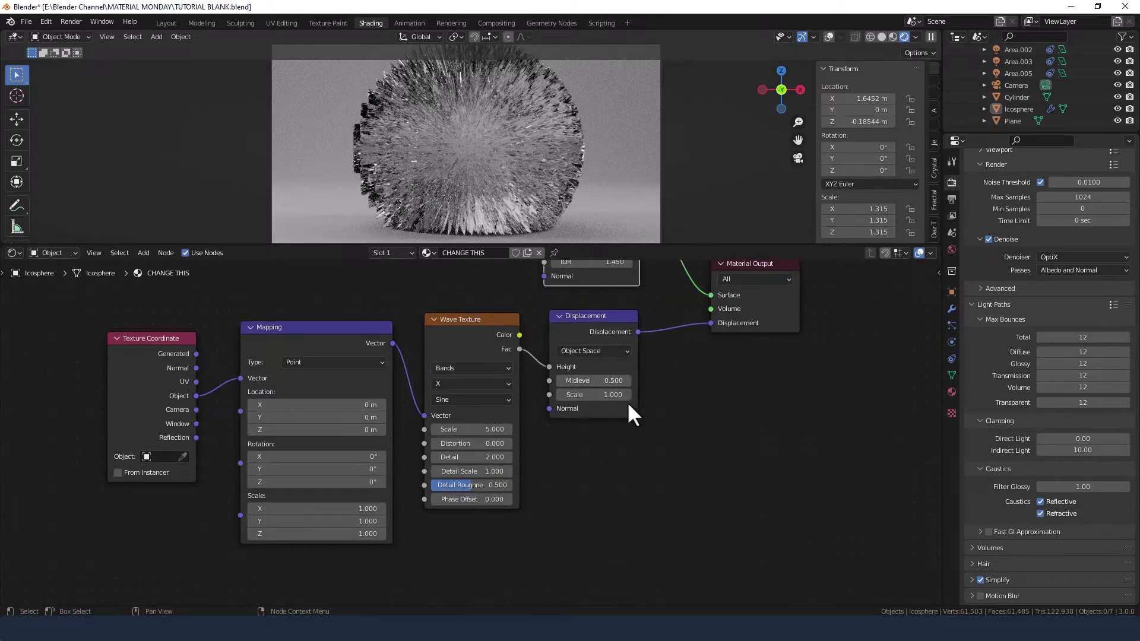
# Set the Displacement node's Midlevel to 0.8 and Scale to 0.005.
pyautogui.moveTo(610, 381); pyautogui.dragTo(612, 382)
pyautogui.click(611, 381)
pyautogui.write('.8')
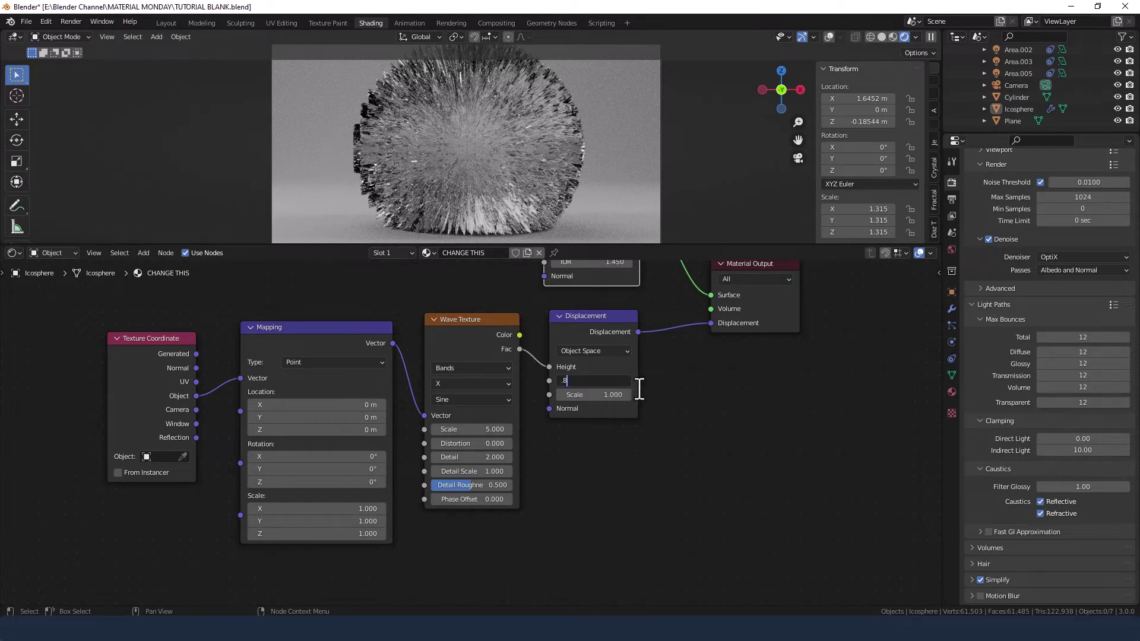
pyautogui.press('Return')
pyautogui.click(610, 395)
pyautogui.write('.00')
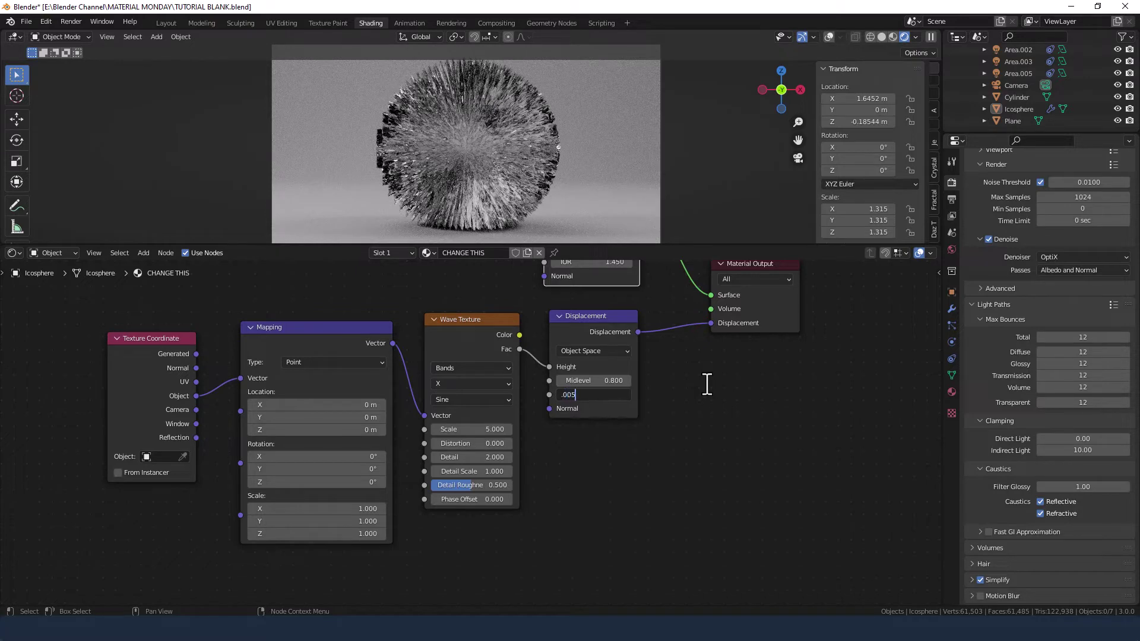
pyautogui.write('5')
pyautogui.press('Return')
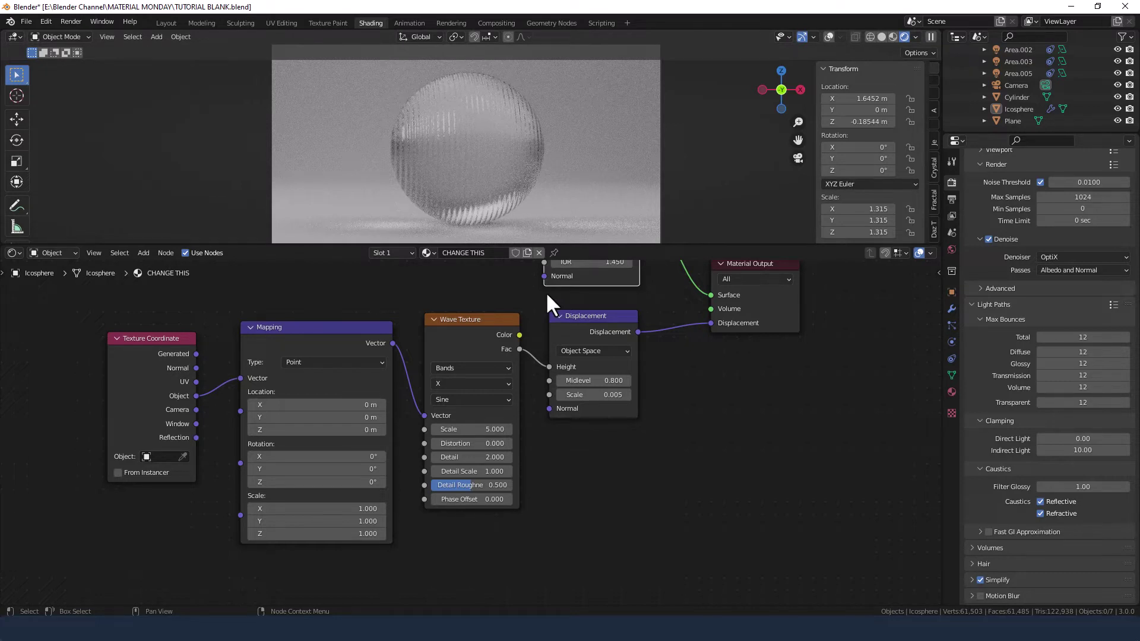
# Set the Wave Texture bands direction to Diagonal, keeping the Sine profile.
pyautogui.click(479, 384)
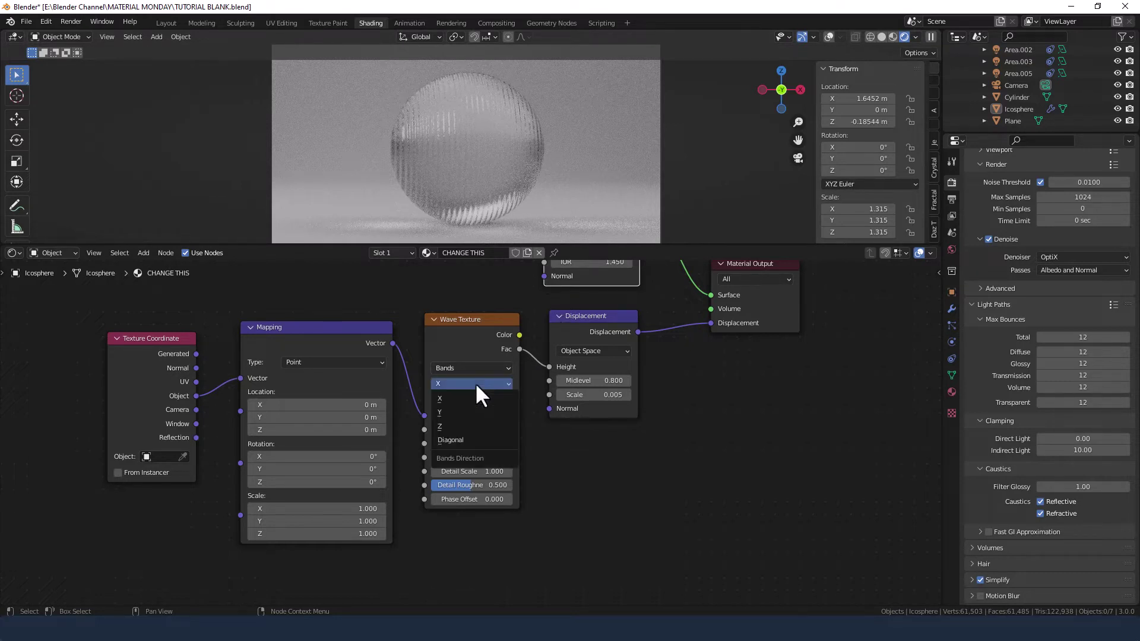
pyautogui.click(472, 436)
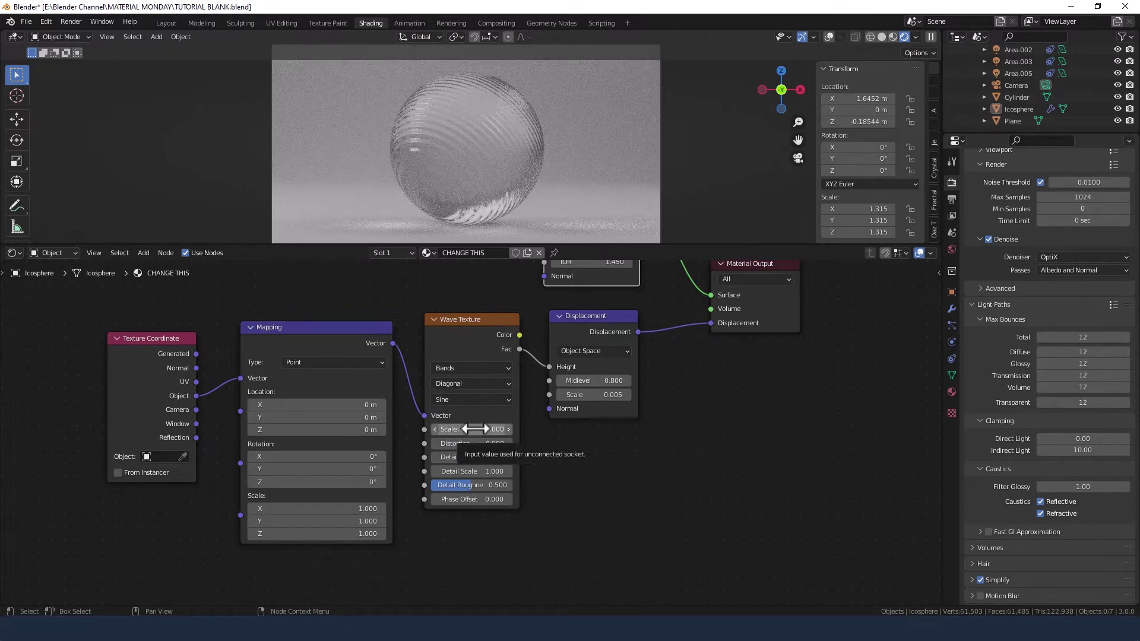
pyautogui.click(460, 401)
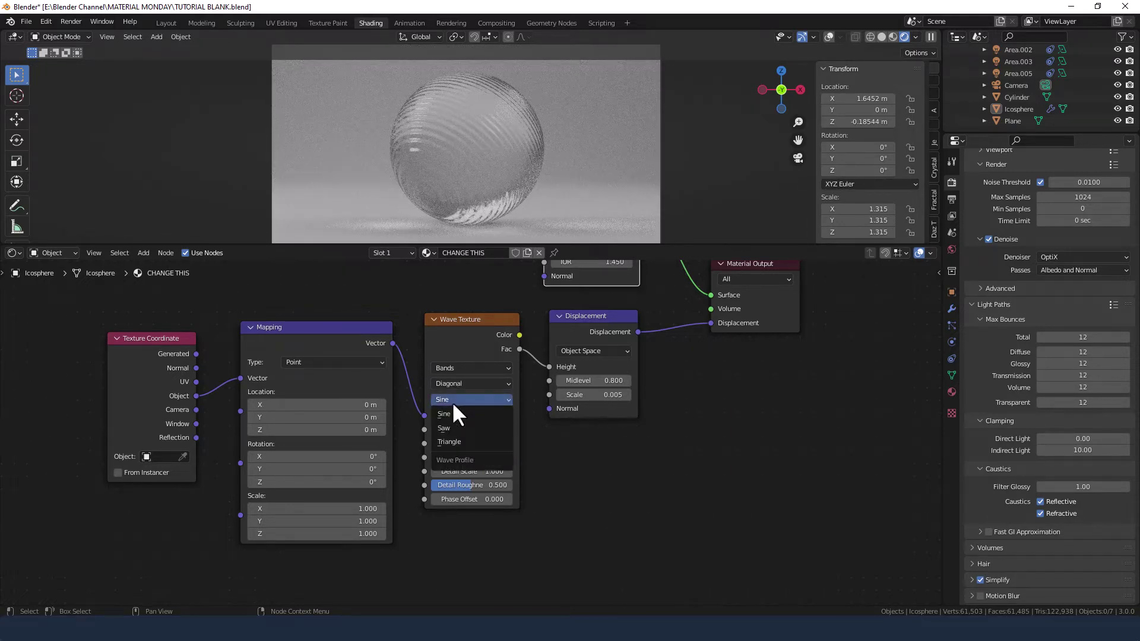
pyautogui.click(450, 402)
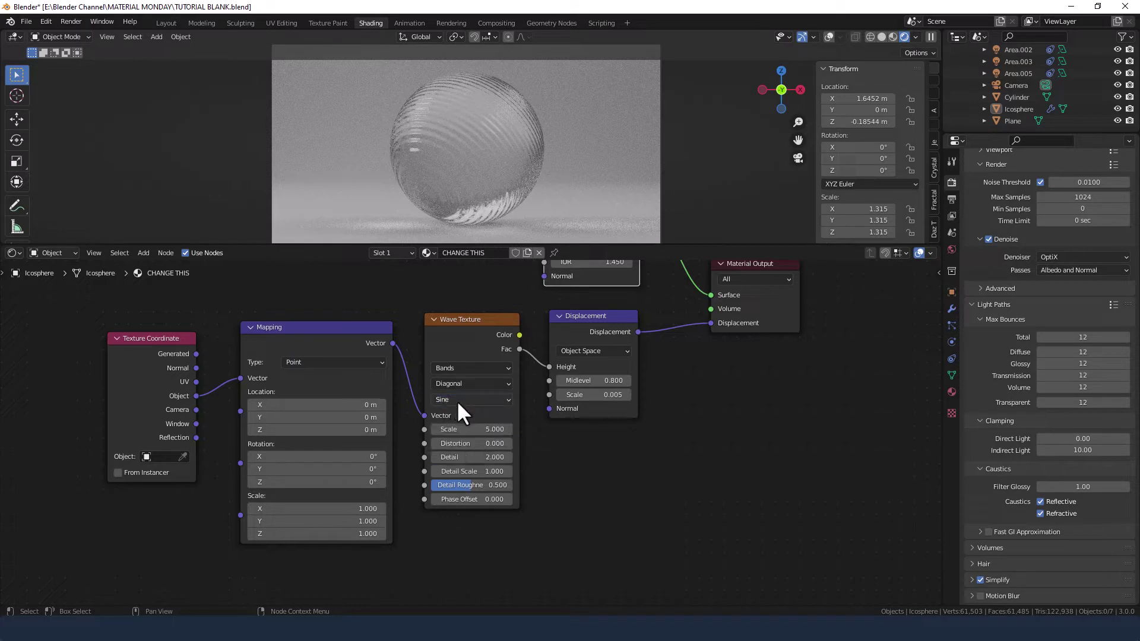
# Enter Wave Texture Scale 10, Distortion 10, Detail 15 and Detail Roughness 0.
pyautogui.moveTo(484, 387); pyautogui.dragTo(495, 341, button='middle')
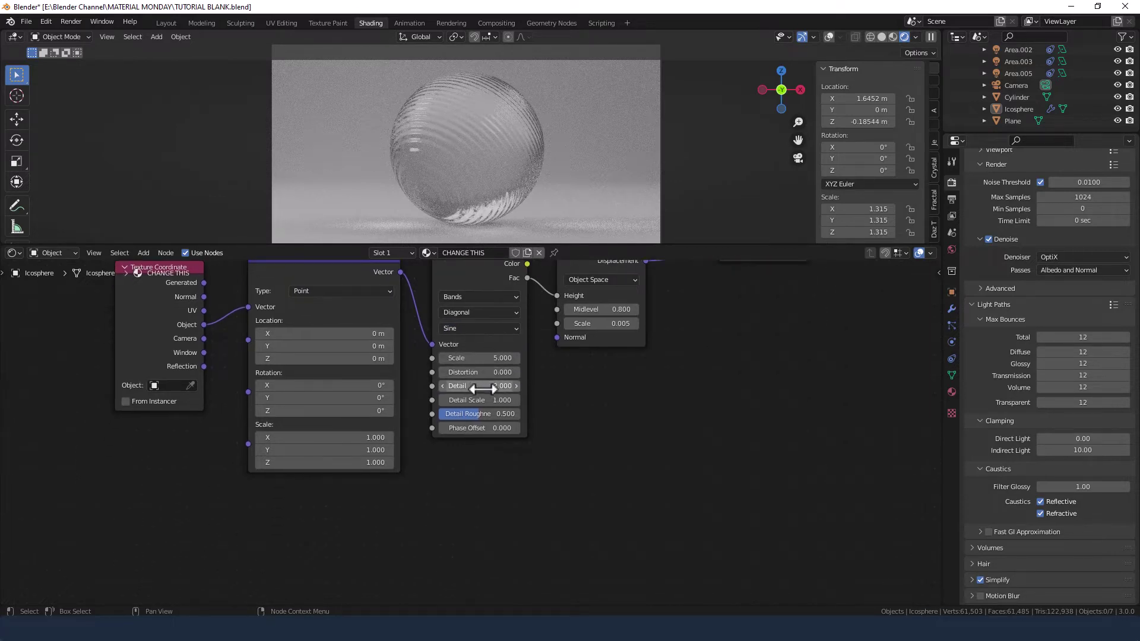
pyautogui.doubleClick(491, 359)
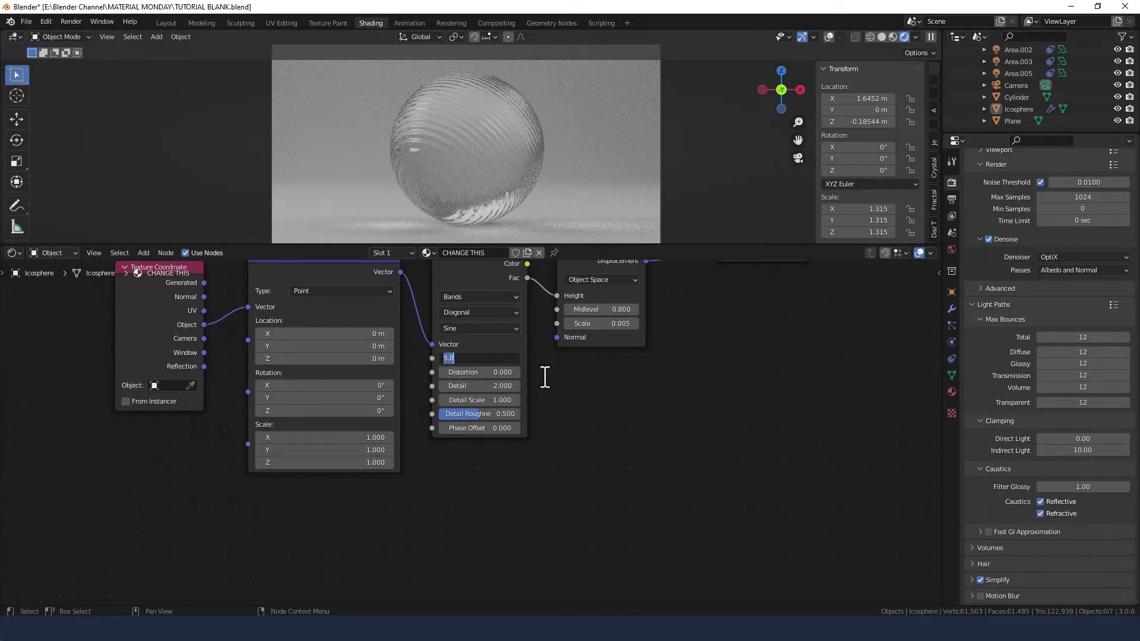
pyautogui.write('10')
pyautogui.press('Tab')
pyautogui.write('10')
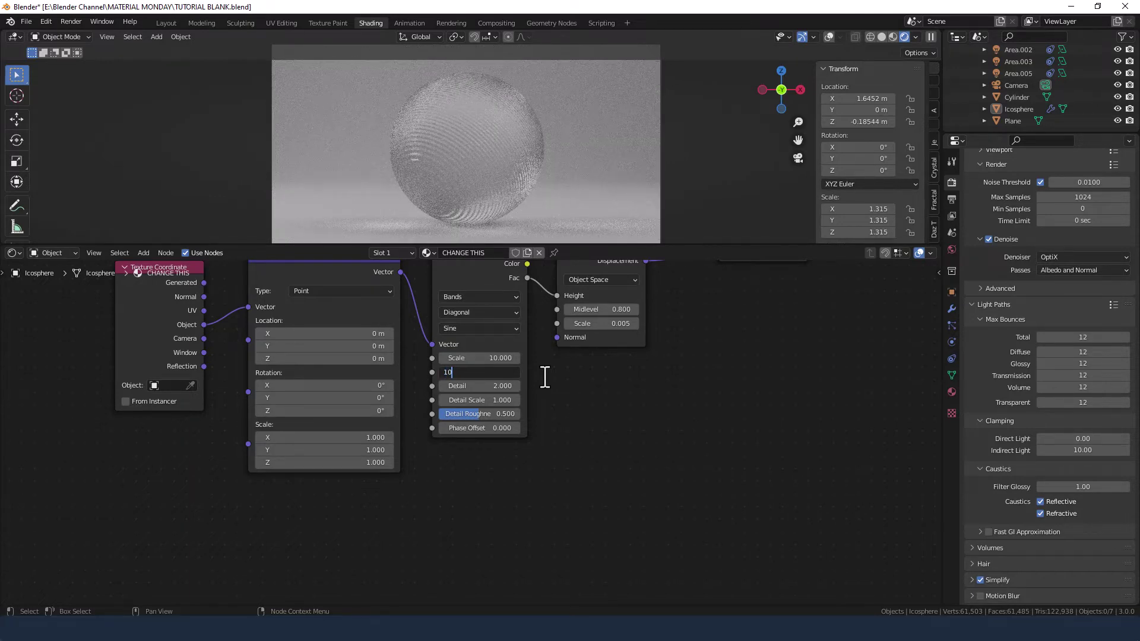
pyautogui.press('Tab')
pyautogui.write('15')
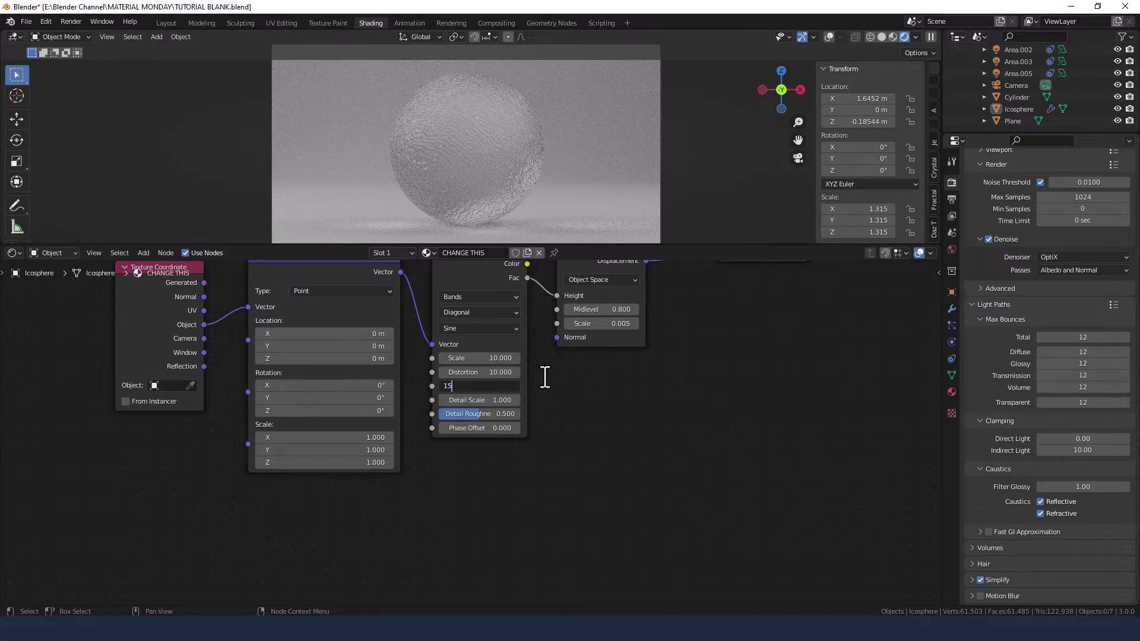
pyautogui.press('Tab')
pyautogui.press('Tab')
pyautogui.write('0')
pyautogui.press('Return')
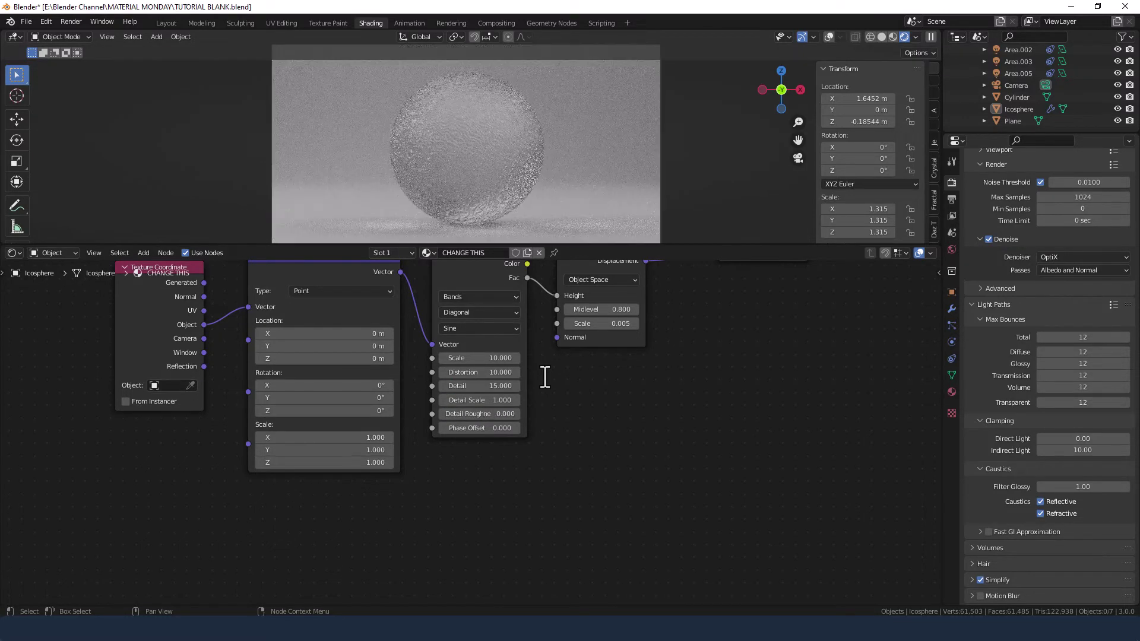
pyautogui.scroll(4, 437, 169)
pyautogui.keyDown('shift'); pyautogui.moveTo(464, 169); pyautogui.dragTo(413, 145, button='middle'); pyautogui.keyUp('shift')
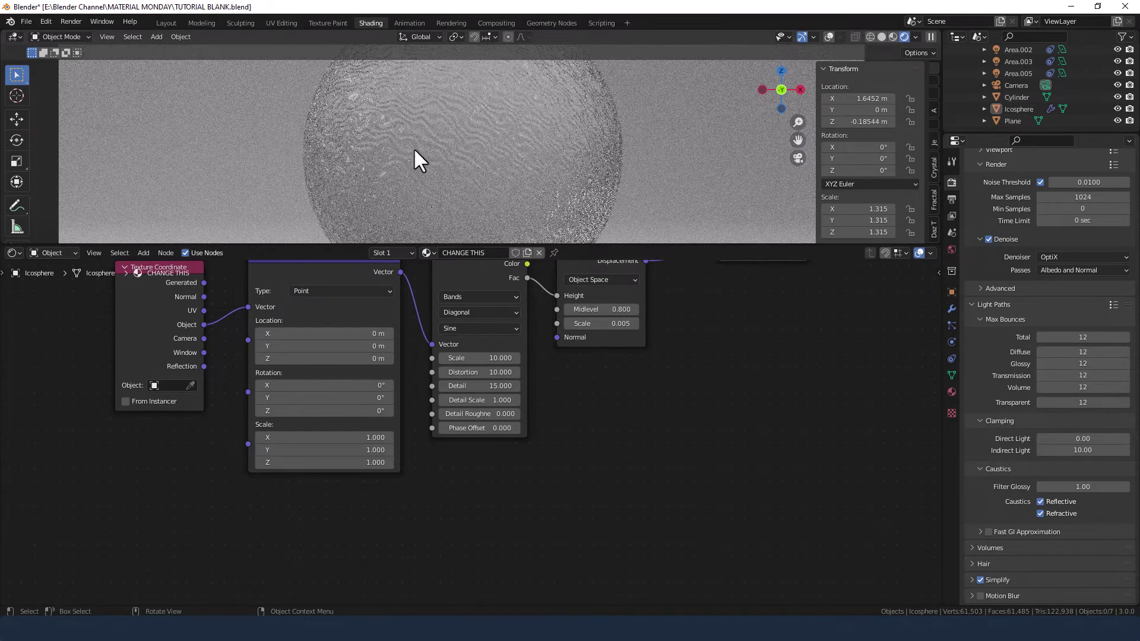
pyautogui.scroll(-2, 475, 389)
pyautogui.moveTo(545, 393); pyautogui.dragTo(552, 443, button='middle')
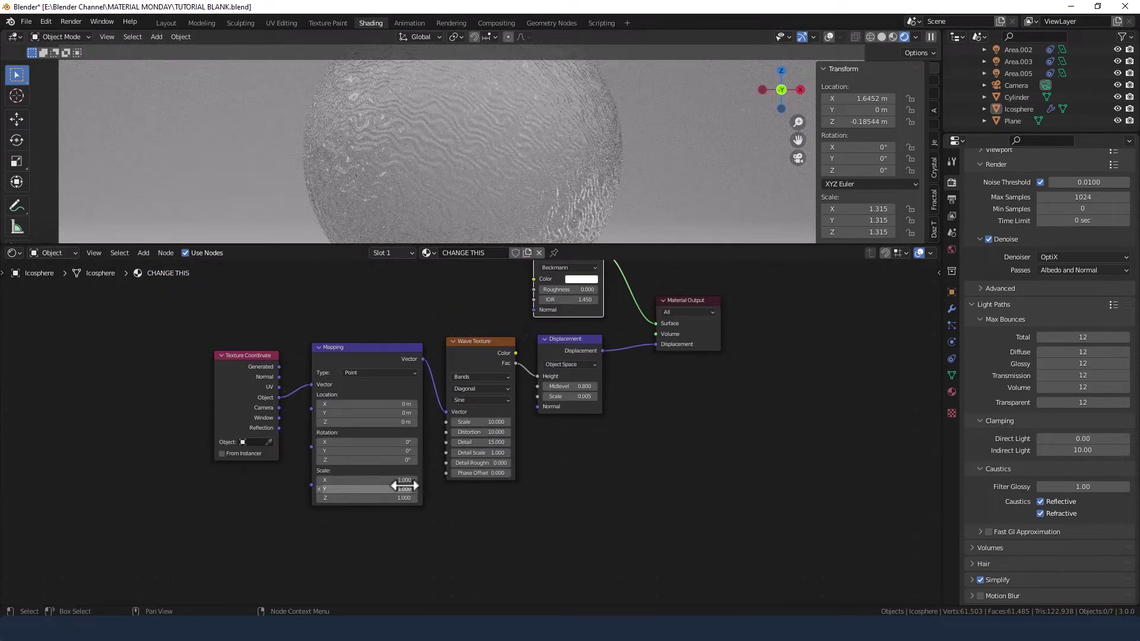
pyautogui.moveTo(385, 481); pyautogui.dragTo(385, 498)
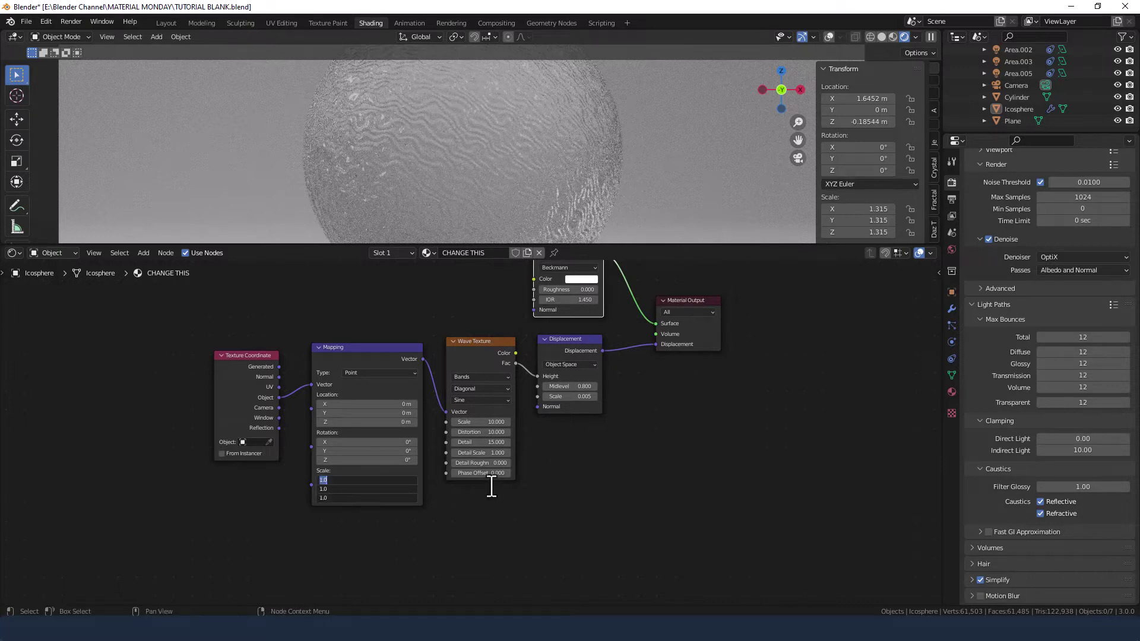
pyautogui.write('0.5')
pyautogui.press('Return')
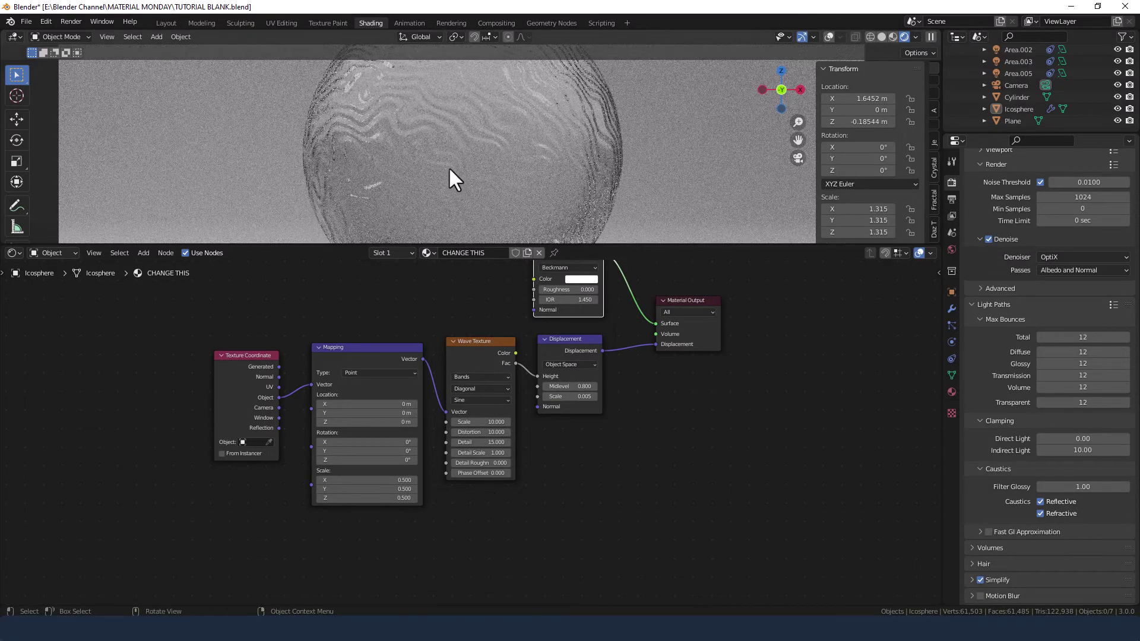
pyautogui.moveTo(341, 317); pyautogui.dragTo(420, 316, button='middle')
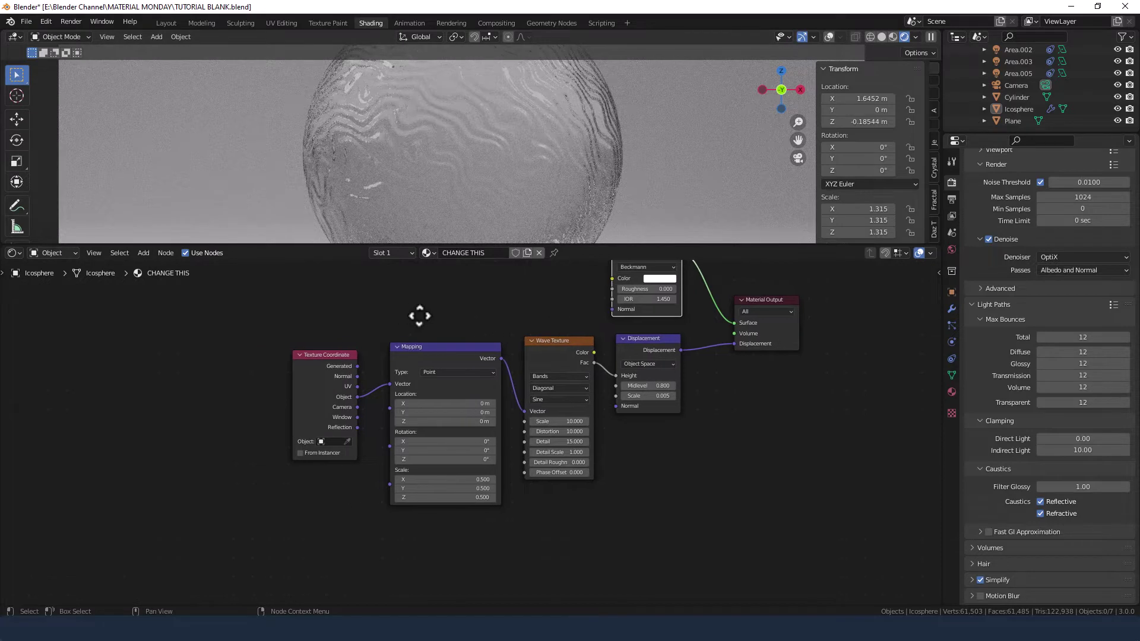
# Insert a Noise Texture node on the Texture Coordinate–Mapping link.
pyautogui.hotkey('shift', 'a')
pyautogui.click(387, 315)
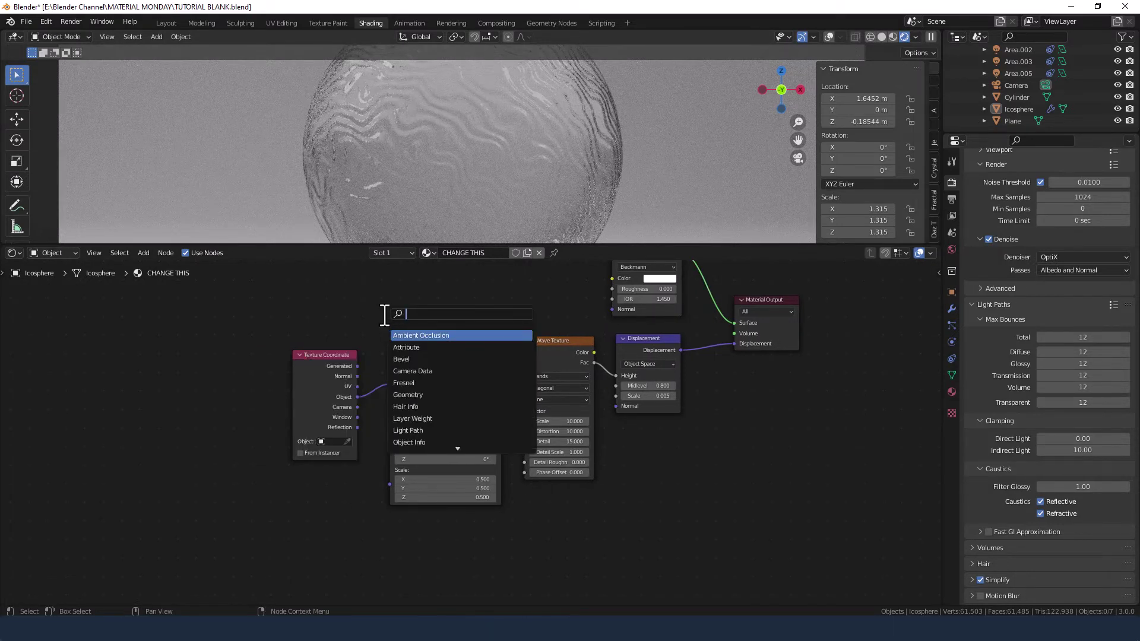
pyautogui.write('NOIC')
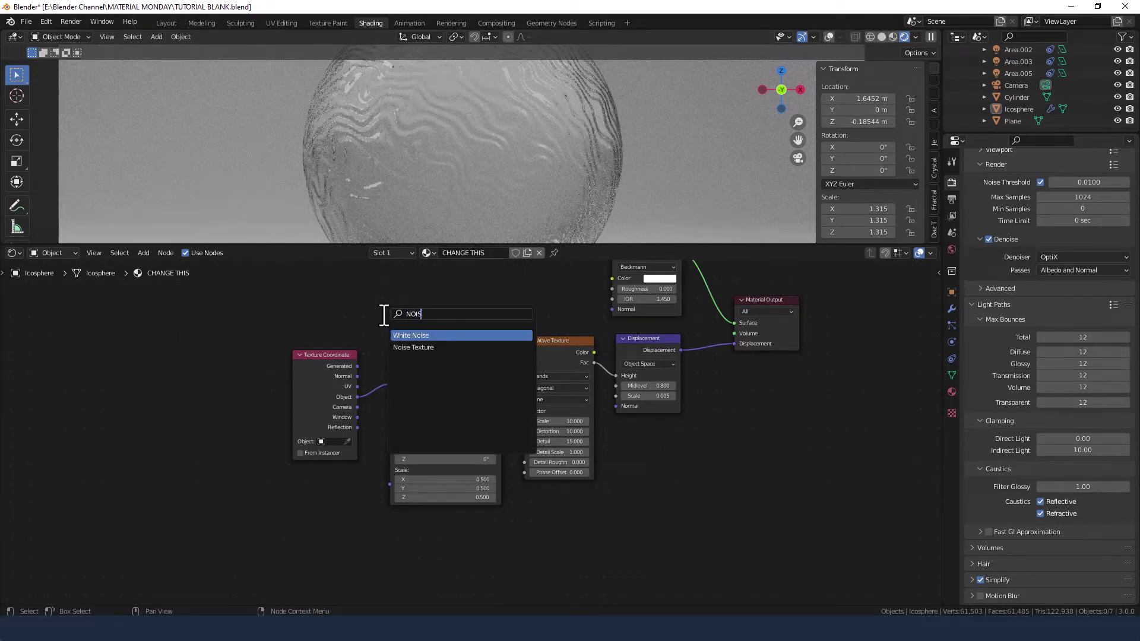
pyautogui.click(407, 347)
pyautogui.click(370, 367)
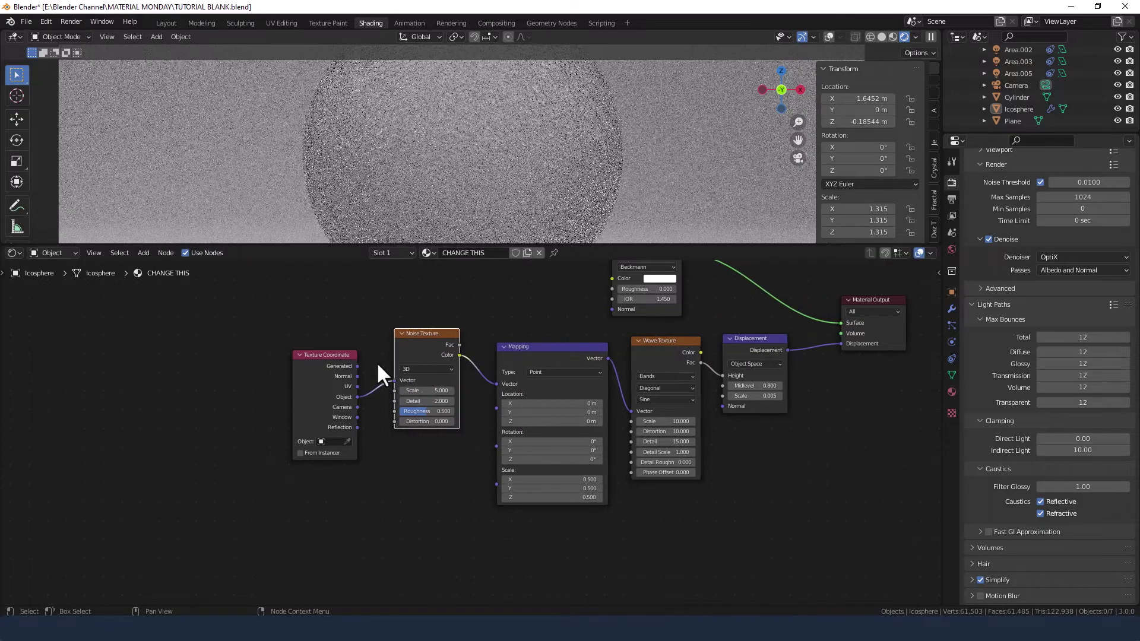
pyautogui.click(468, 324)
# Insert a Mix node between the Noise Texture and Mapping.
pyautogui.hotkey('shift', 'a')
pyautogui.click(468, 324)
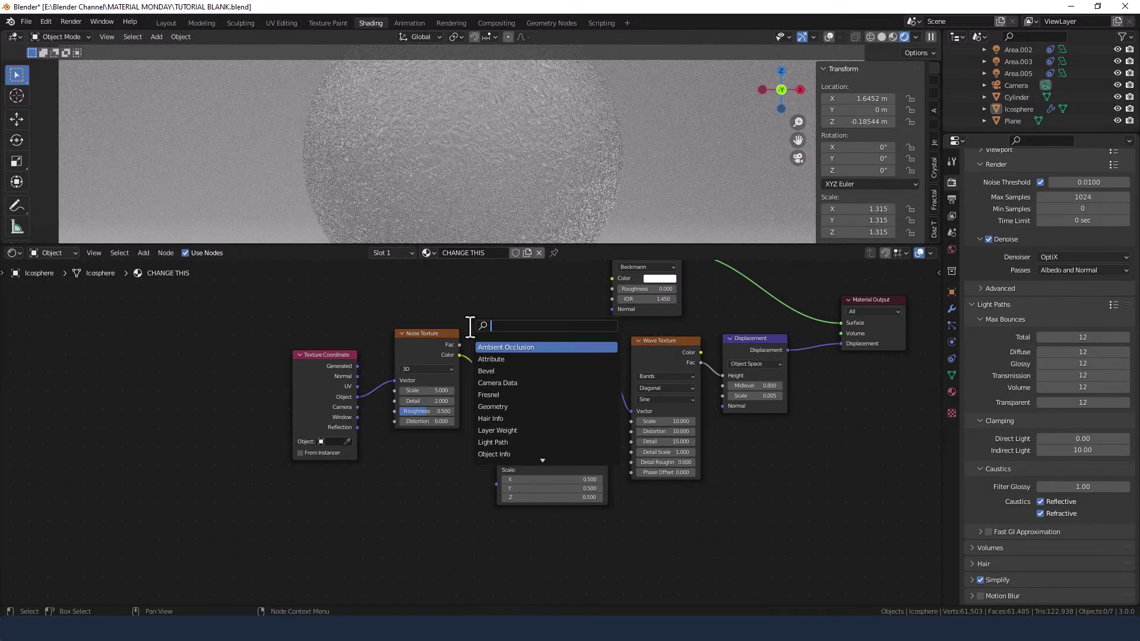
pyautogui.write('MIX')
pyautogui.press('Return')
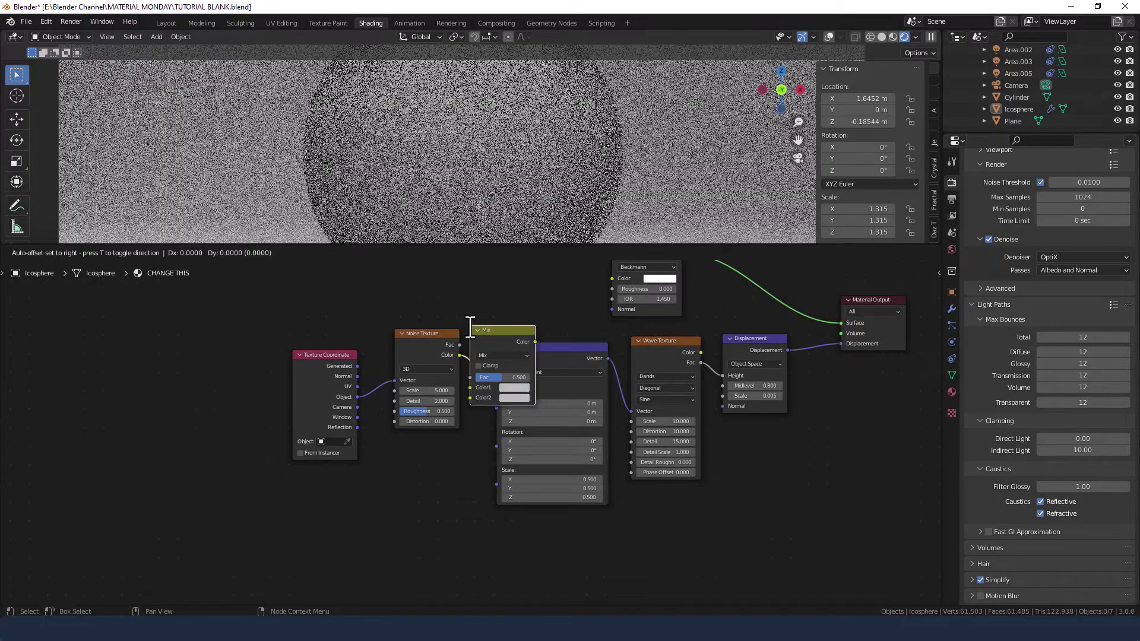
pyautogui.click(494, 329)
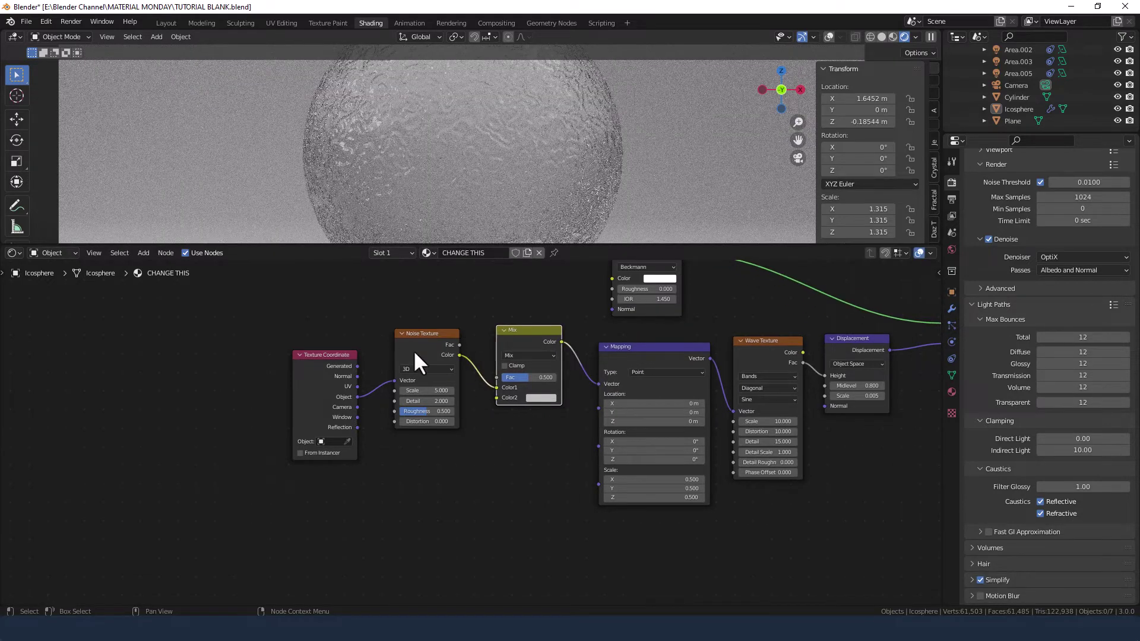
# Wire Noise Color and Texture Coordinate Object into the Mix node, then raise Texture Coordinate.
pyautogui.moveTo(545, 318); pyautogui.dragTo(424, 324, button='middle')
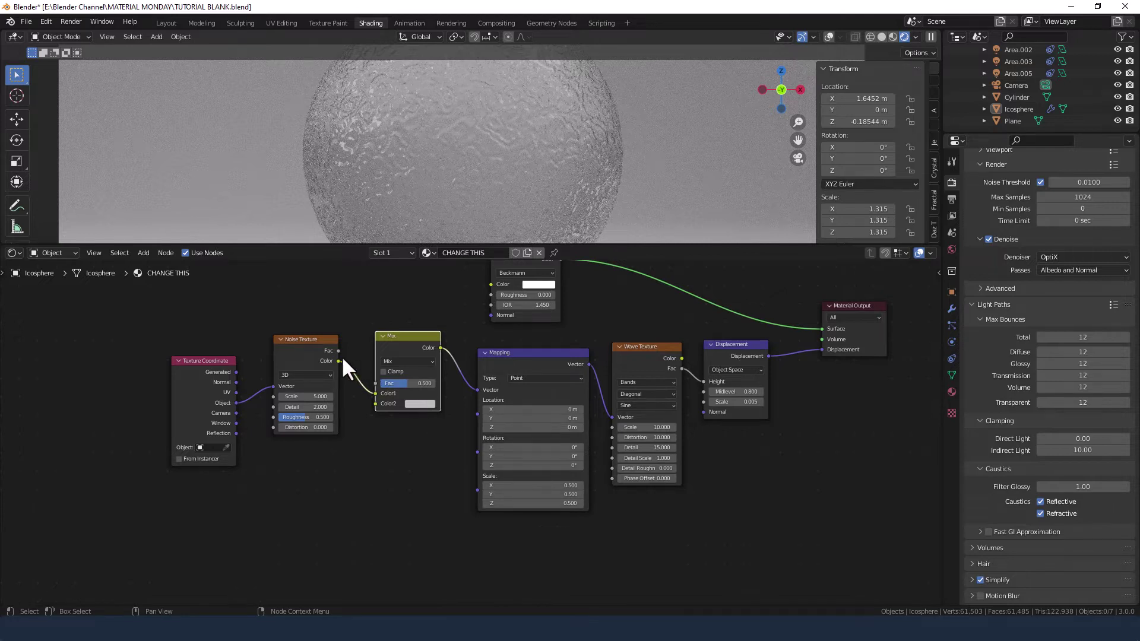
pyautogui.moveTo(337, 350); pyautogui.dragTo(357, 383)
pyautogui.moveTo(373, 397); pyautogui.dragTo(375, 403)
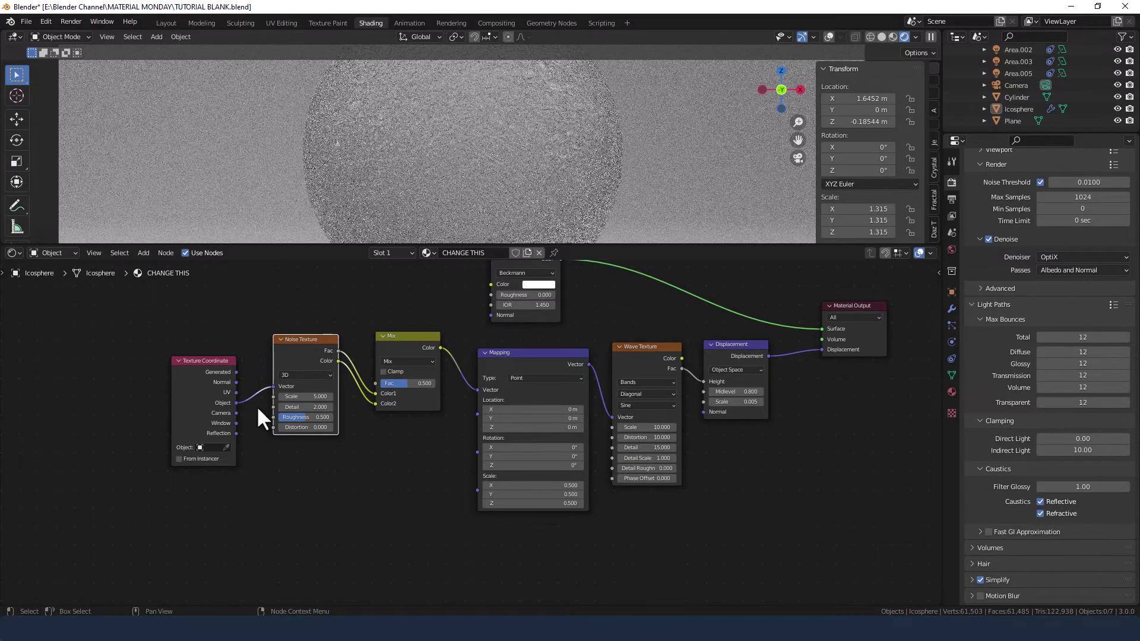
pyautogui.moveTo(237, 403); pyautogui.dragTo(374, 401)
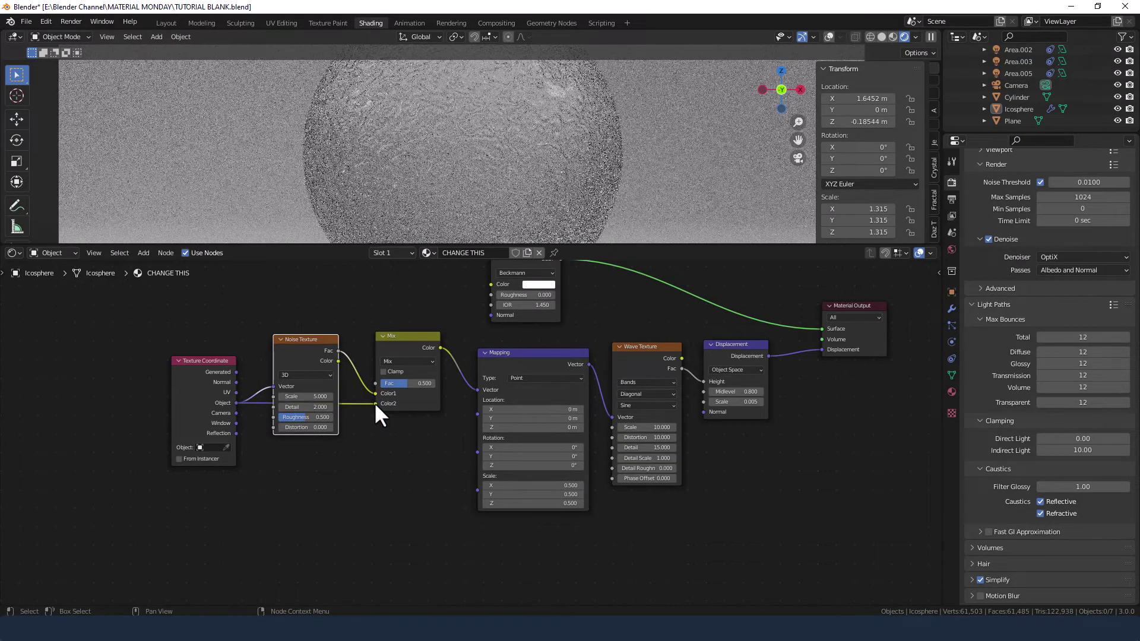
pyautogui.moveTo(229, 362); pyautogui.dragTo(249, 330)
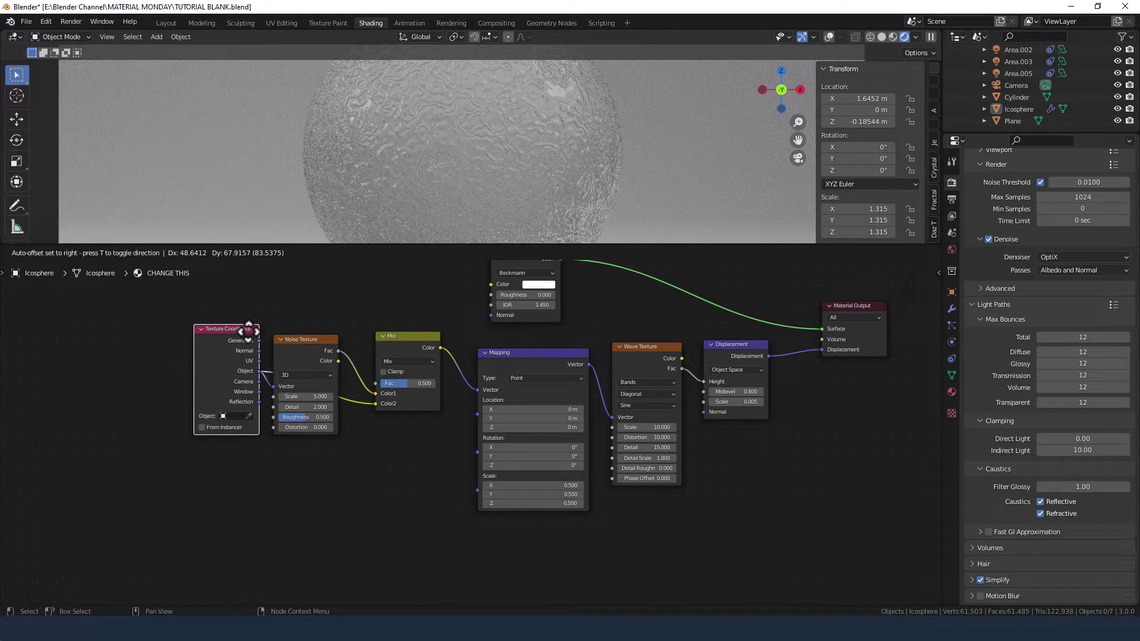
pyautogui.moveTo(249, 330); pyautogui.dragTo(237, 332)
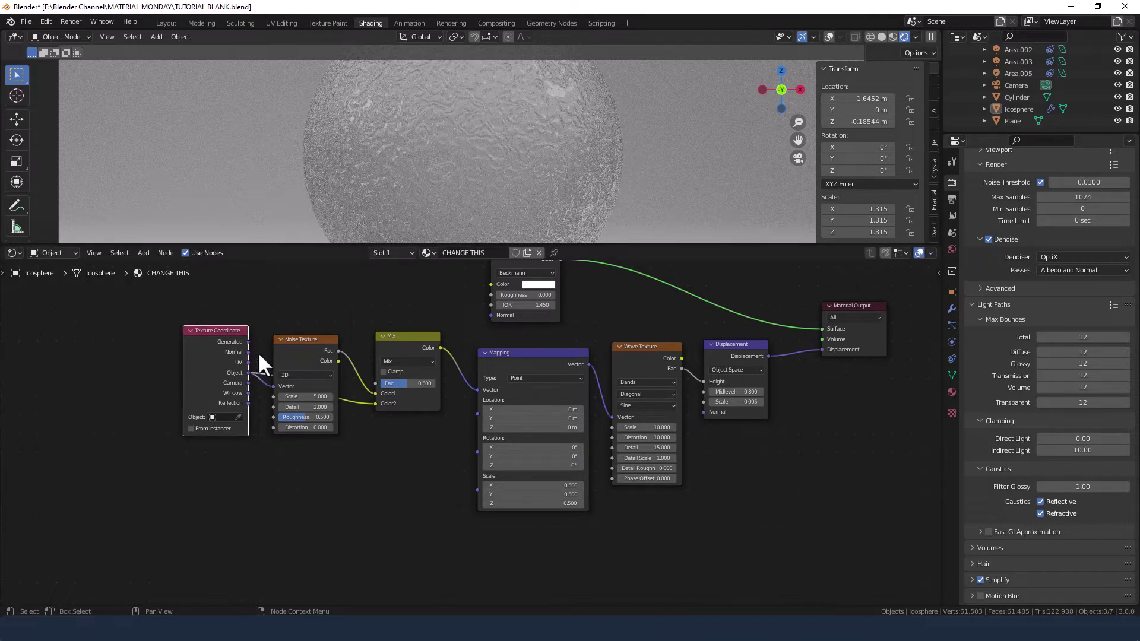
# Make the Noise Texture 1D with Scale 1, Detail 10, Roughness 0 and Distortion 2.
pyautogui.click(309, 374)
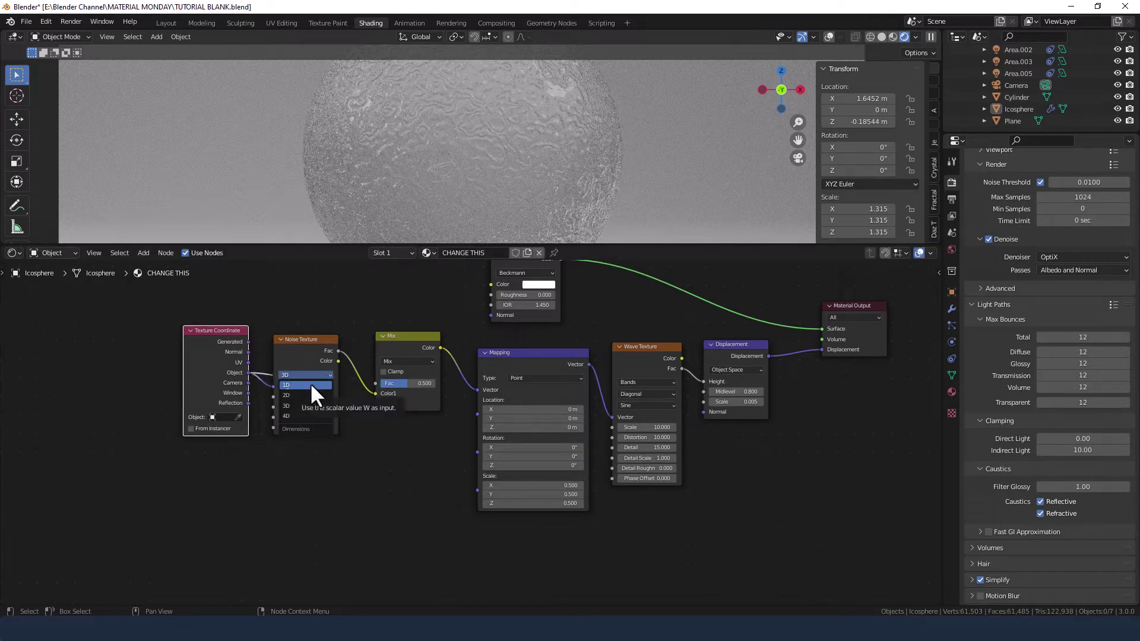
pyautogui.click(311, 385)
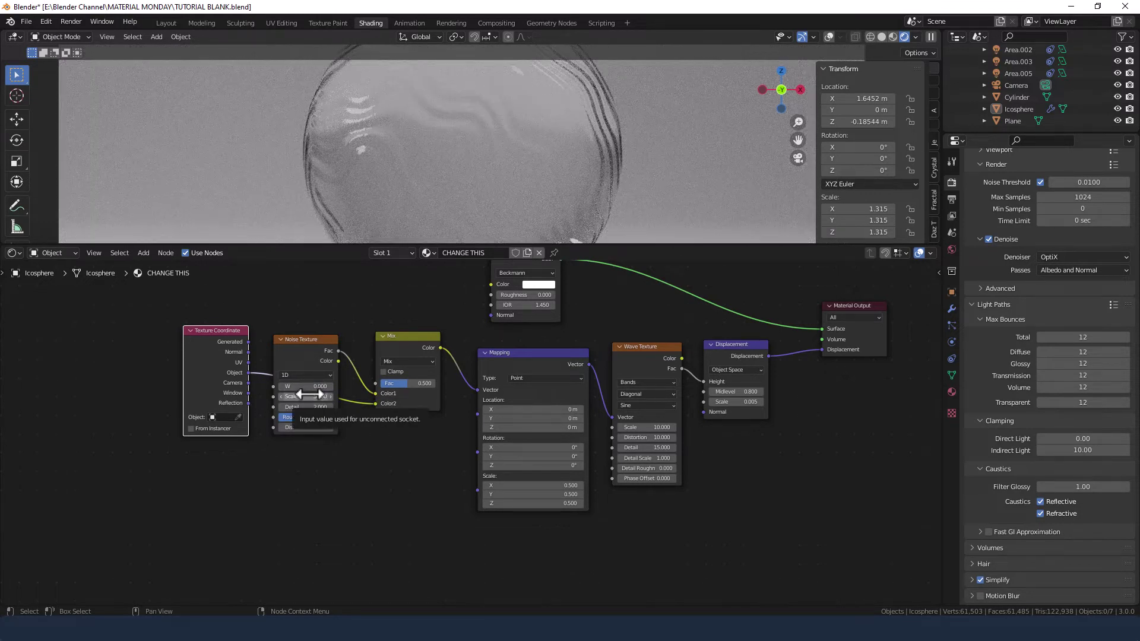
pyautogui.click(309, 395)
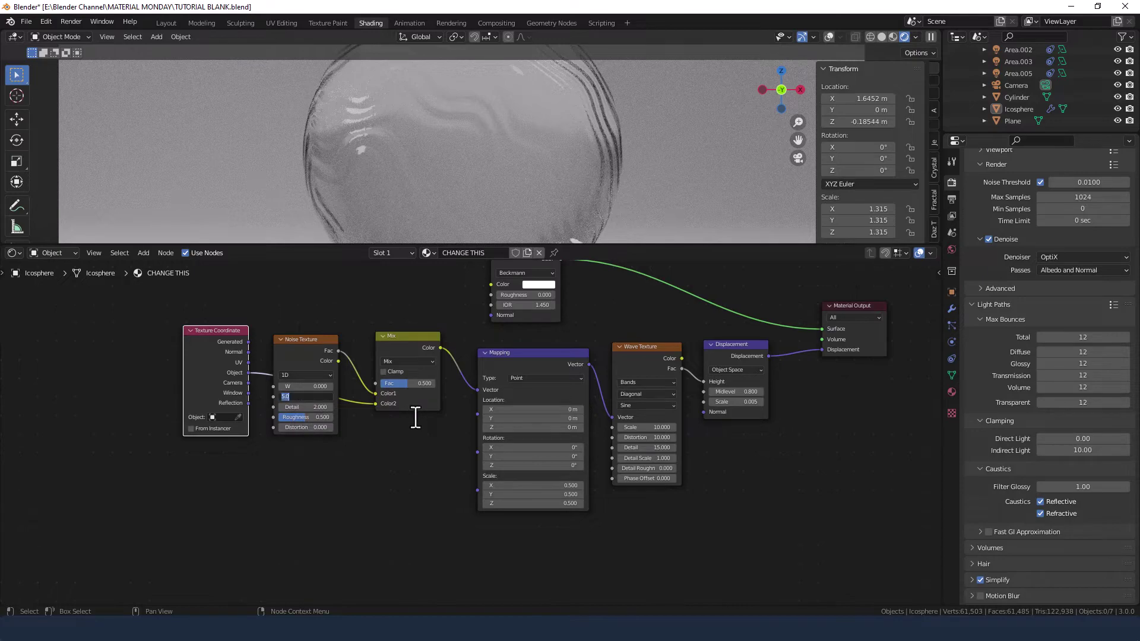
pyautogui.write('1')
pyautogui.press('Tab')
pyautogui.write('10')
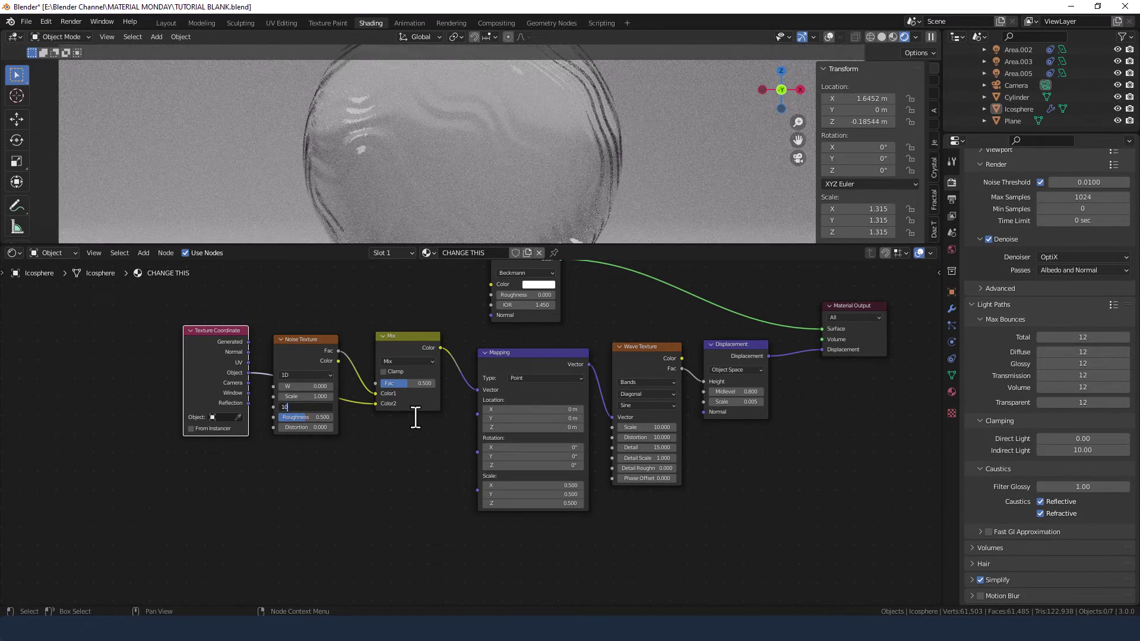
pyautogui.press('Tab')
pyautogui.write('0')
pyautogui.press('Tab')
pyautogui.write('2')
pyautogui.press('Return')
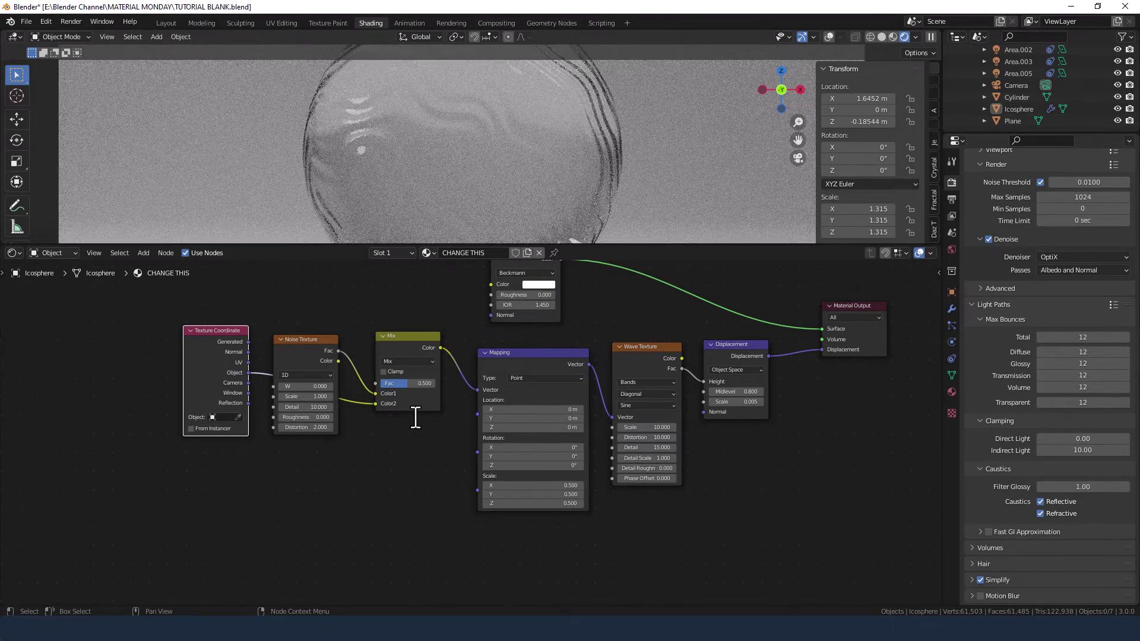
pyautogui.scroll(-3, 445, 178)
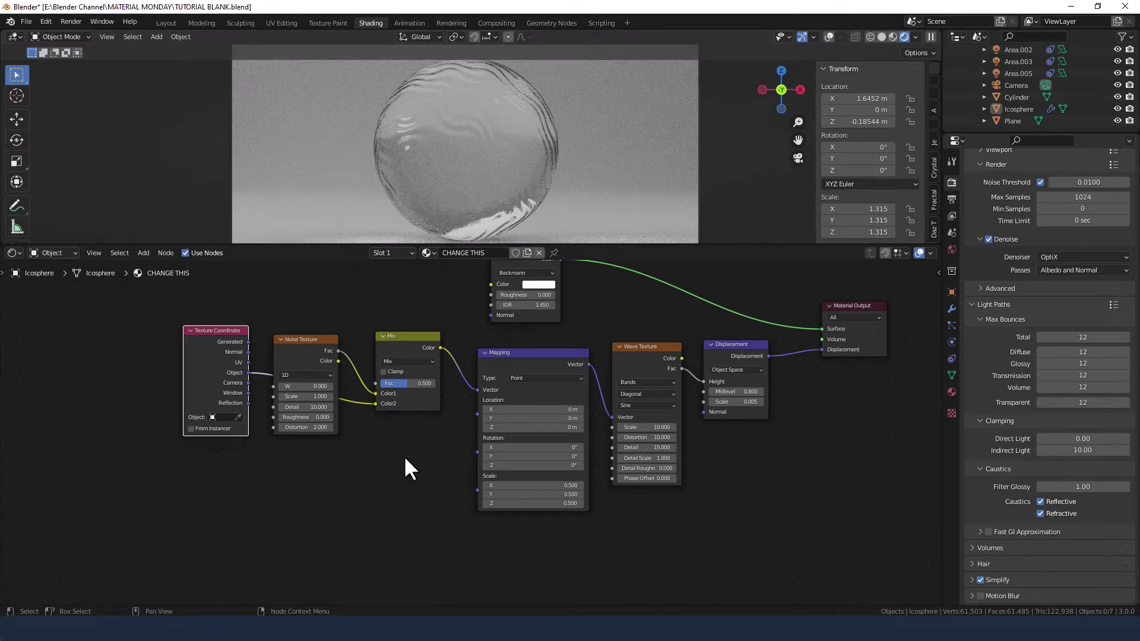
# Move the Glass BSDF beside Material Output and change its IOR to 1.33.
pyautogui.moveTo(406, 459); pyautogui.dragTo(282, 474, button='middle')
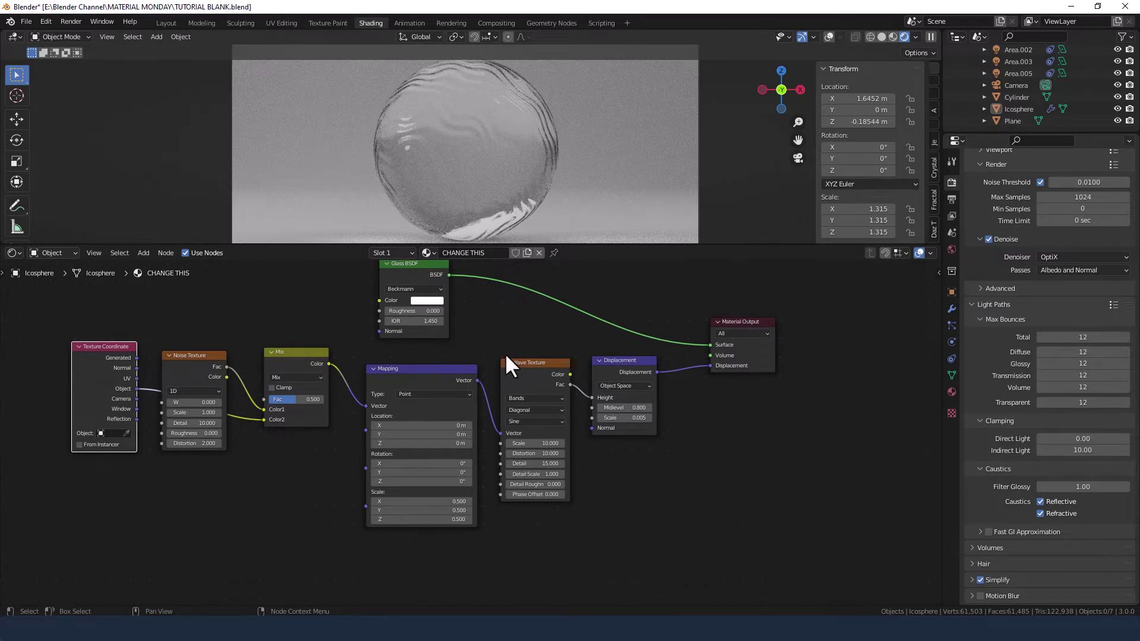
pyautogui.moveTo(498, 333); pyautogui.dragTo(504, 373, button='middle')
pyautogui.scroll(1, 457, 374)
pyautogui.moveTo(460, 301); pyautogui.dragTo(705, 303)
pyautogui.click(682, 370)
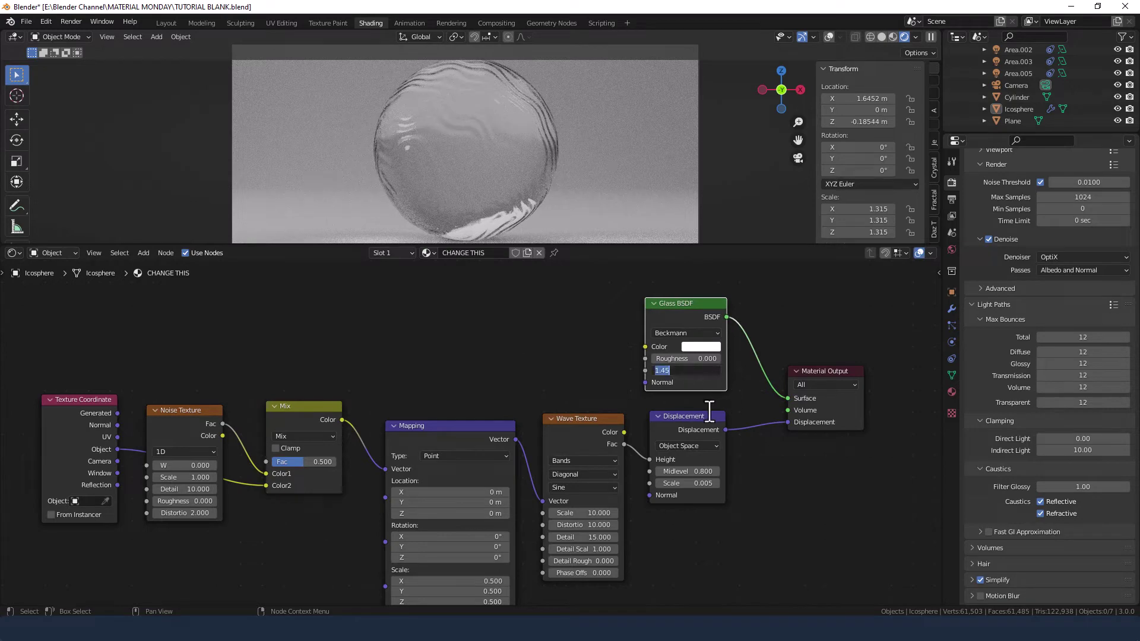
pyautogui.write('1.33')
pyautogui.press('Return')
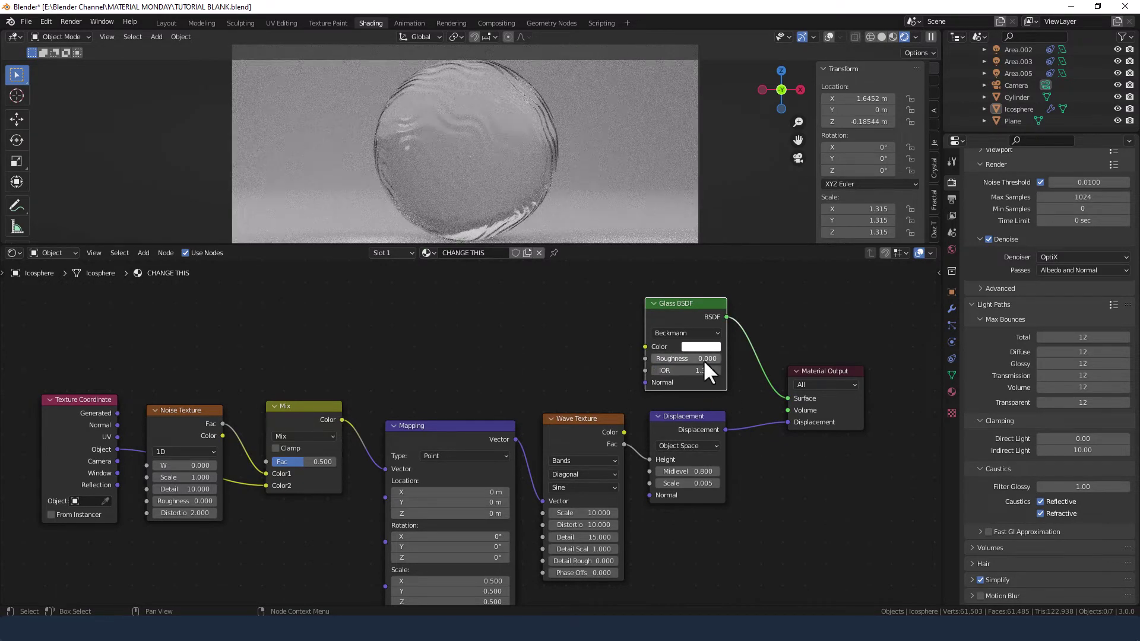
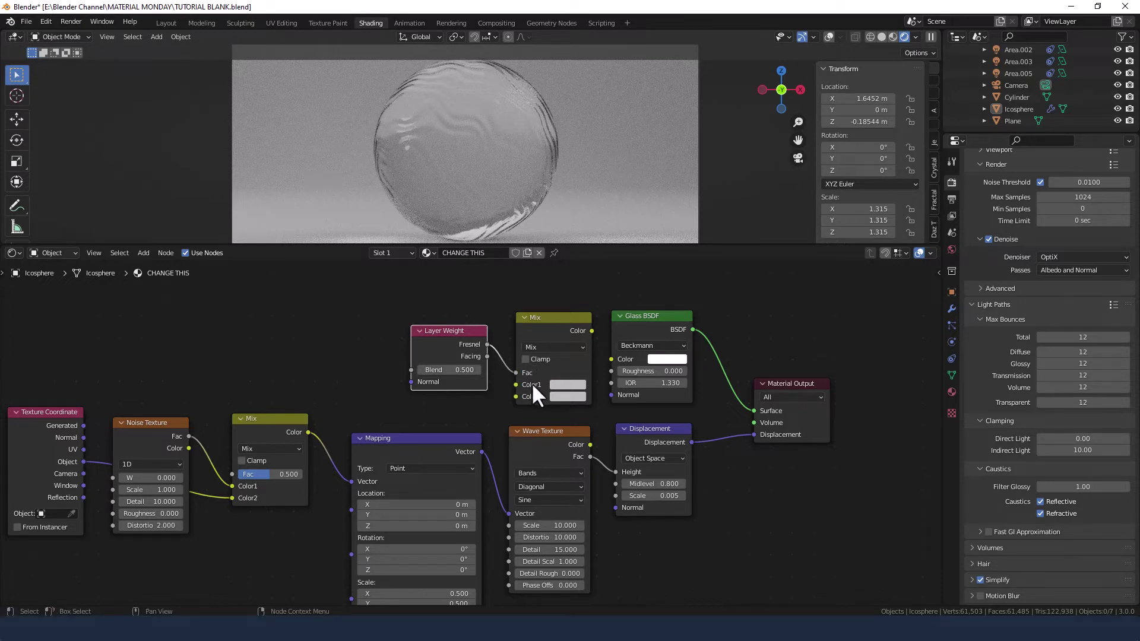
# Make the Mix node's Color1 a pale, slightly saturated cyan with hue 0.55.
pyautogui.moveTo(532, 382); pyautogui.dragTo(507, 383, button='middle')
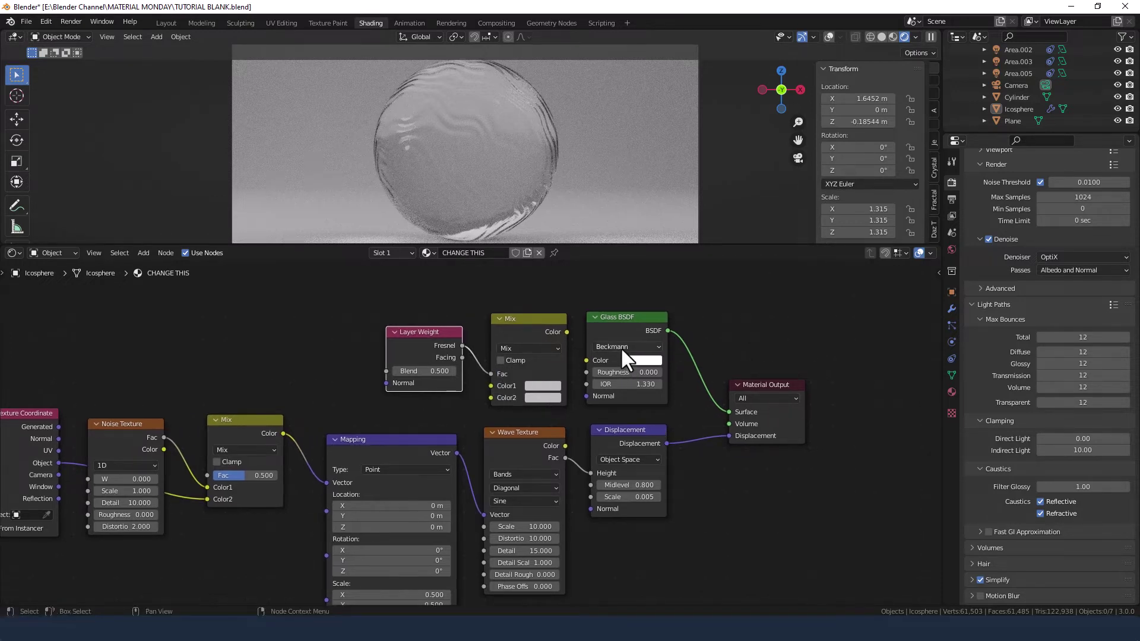
pyautogui.click(540, 384)
pyautogui.moveTo(555, 359)
pyautogui.mouseDown()
pyautogui.moveTo(594, 358)
pyautogui.moveTo(544, 338)
pyautogui.moveTo(565, 341)
pyautogui.mouseUp()
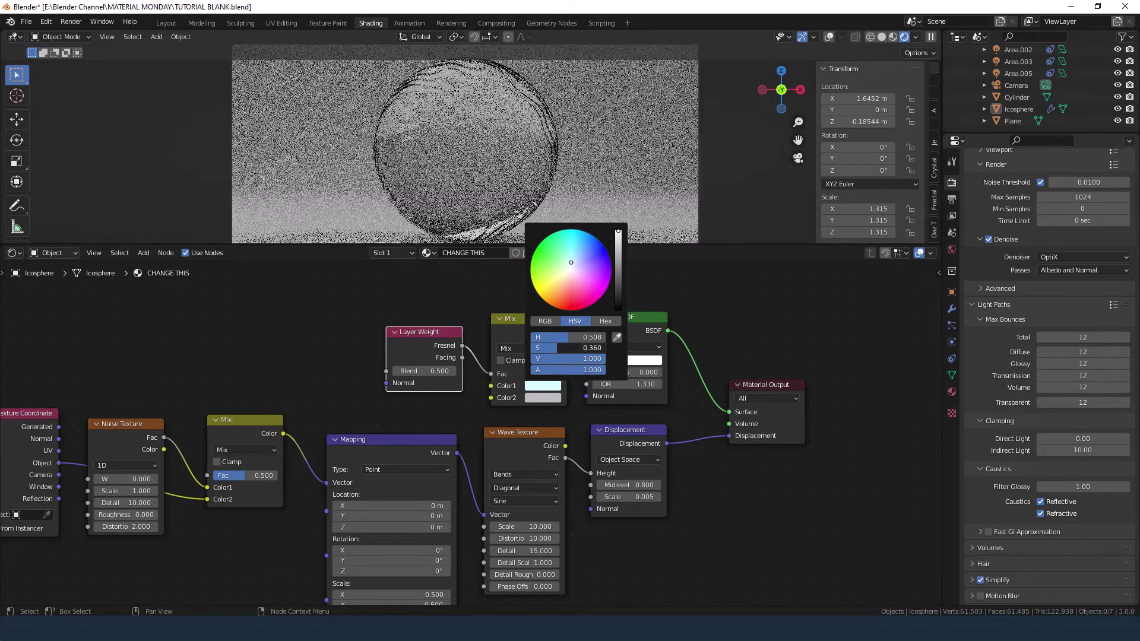
pyautogui.moveTo(564, 347); pyautogui.dragTo(571, 342)
pyautogui.click(568, 337)
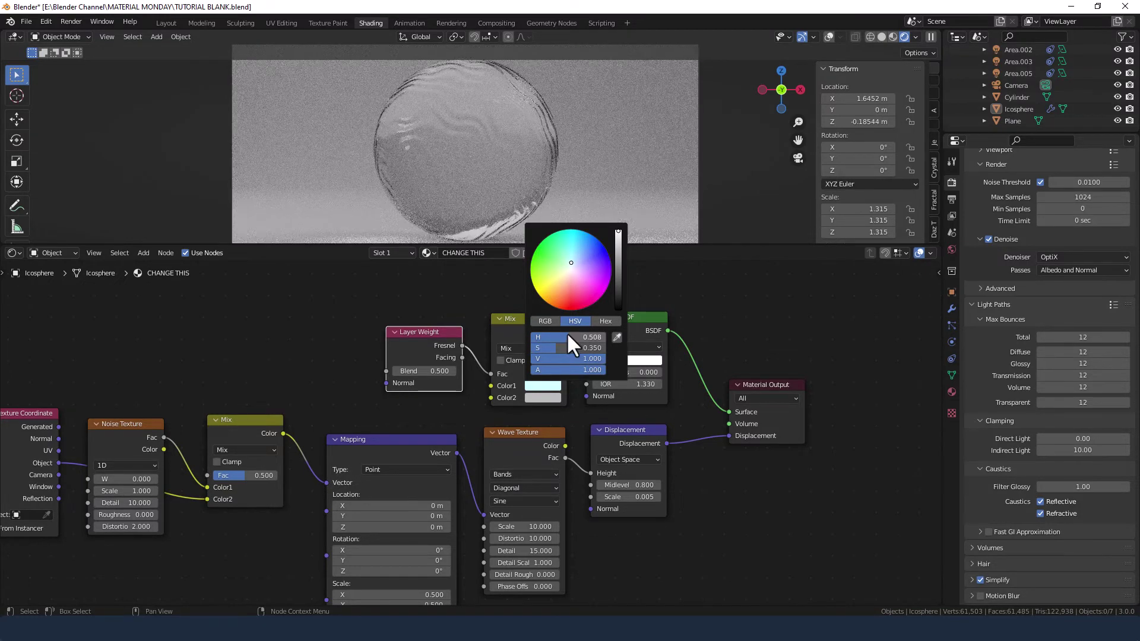
pyautogui.press('BackSpace')
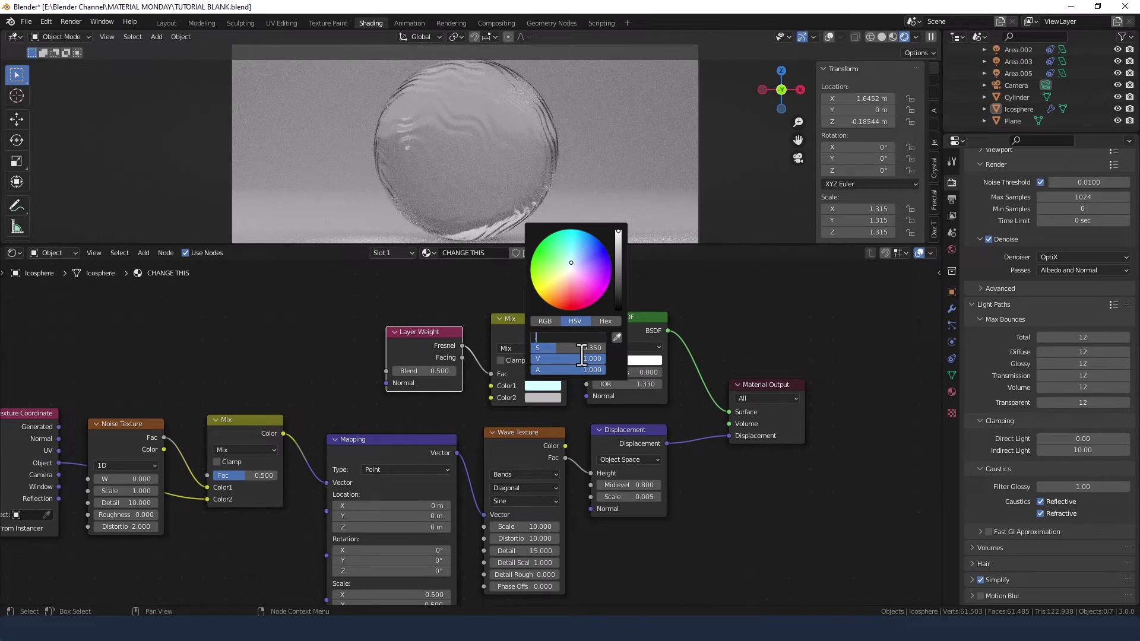
pyautogui.write('0.55')
pyautogui.press('Return')
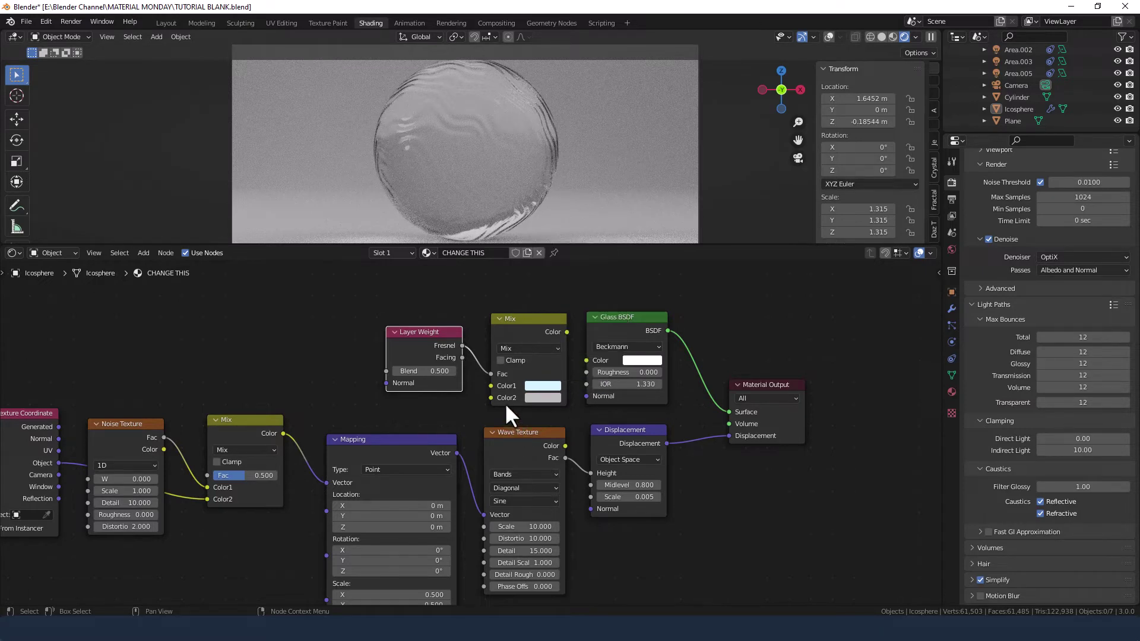
# Set the Mix node's Color2 to hue 0.55, saturation 1, value 1.
pyautogui.click(534, 398)
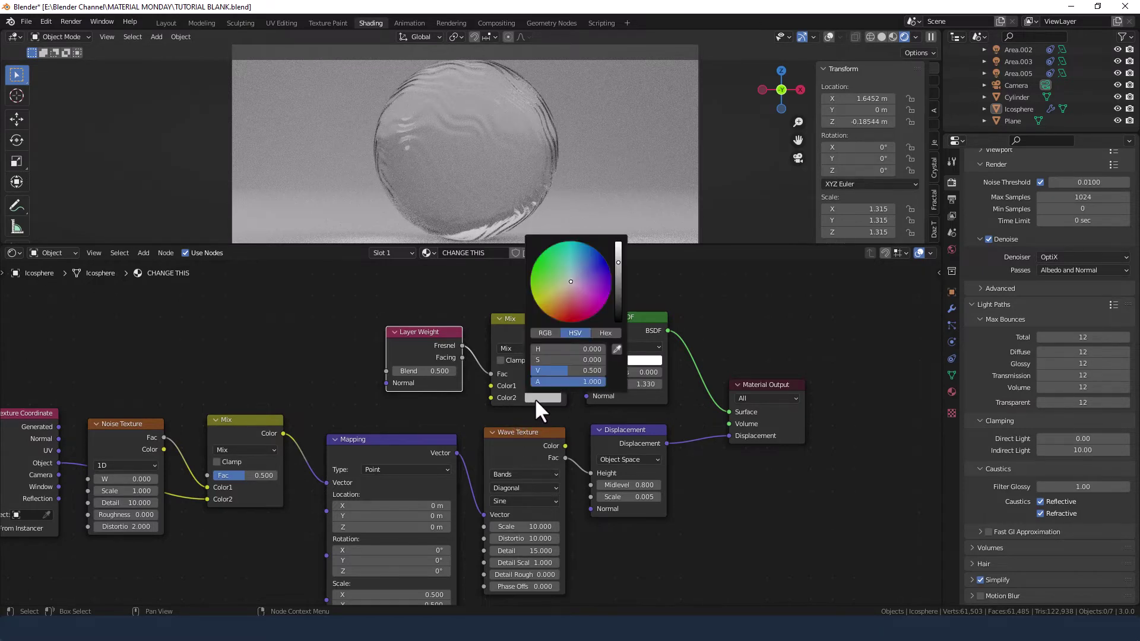
pyautogui.click(568, 349)
pyautogui.write('0.55')
pyautogui.press('Tab')
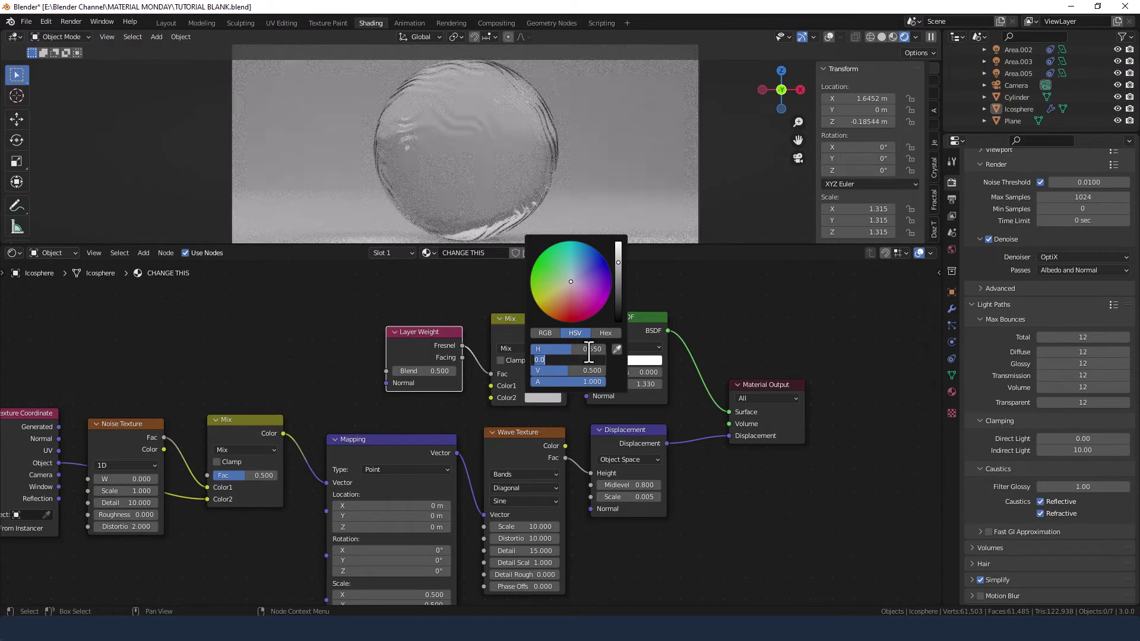
pyautogui.write('1')
pyautogui.press('Tab')
pyautogui.write('1')
pyautogui.press('Tab')
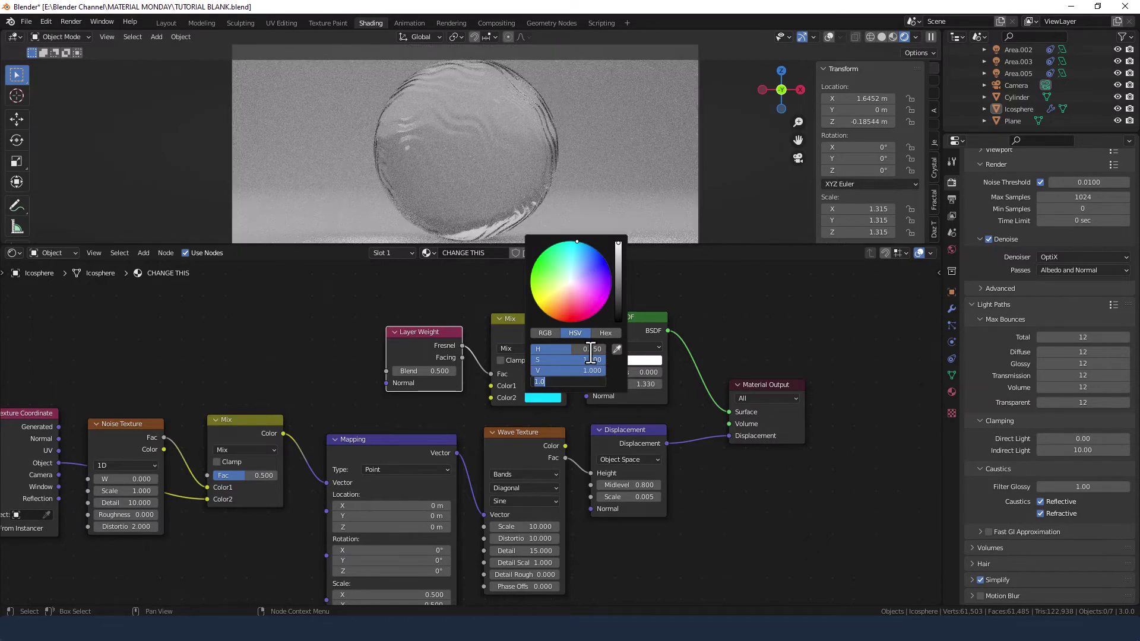
pyautogui.press('Return')
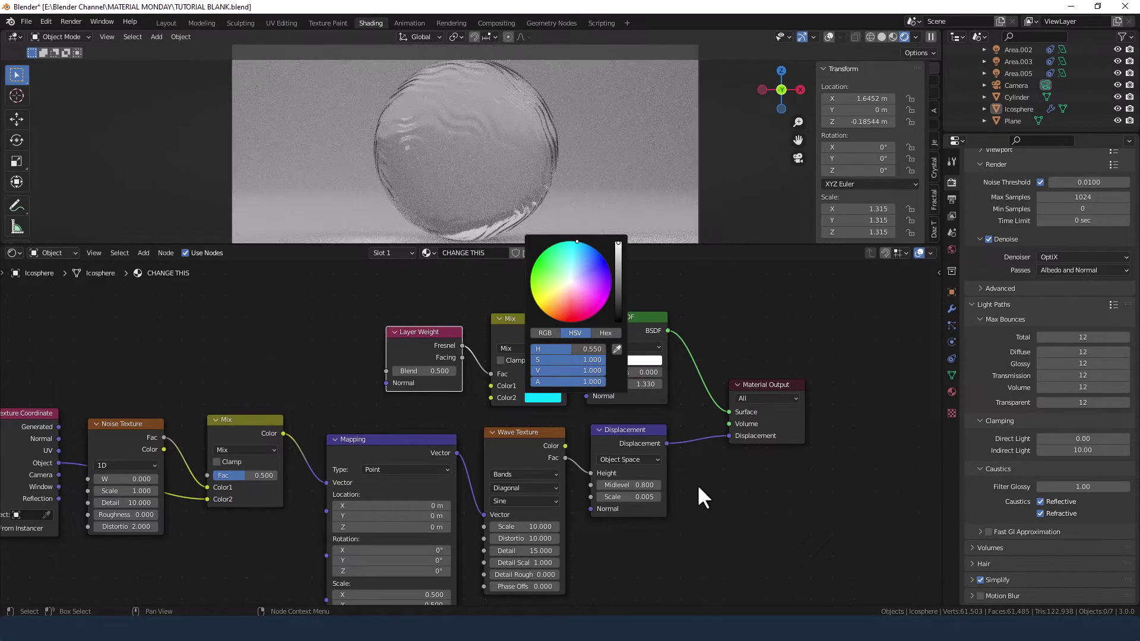
pyautogui.click(697, 483)
# Darken Color2 to a dark teal by lowering its value to 0.2.
pyautogui.click(543, 396)
pyautogui.click(576, 371)
pyautogui.write('0.2')
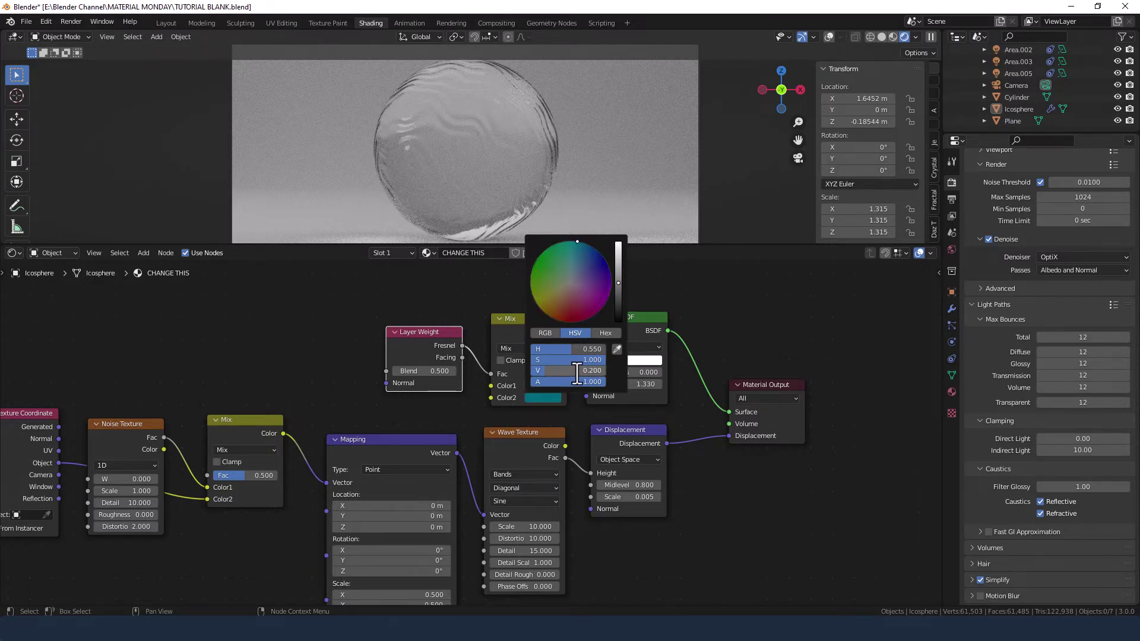
pyautogui.press('Return')
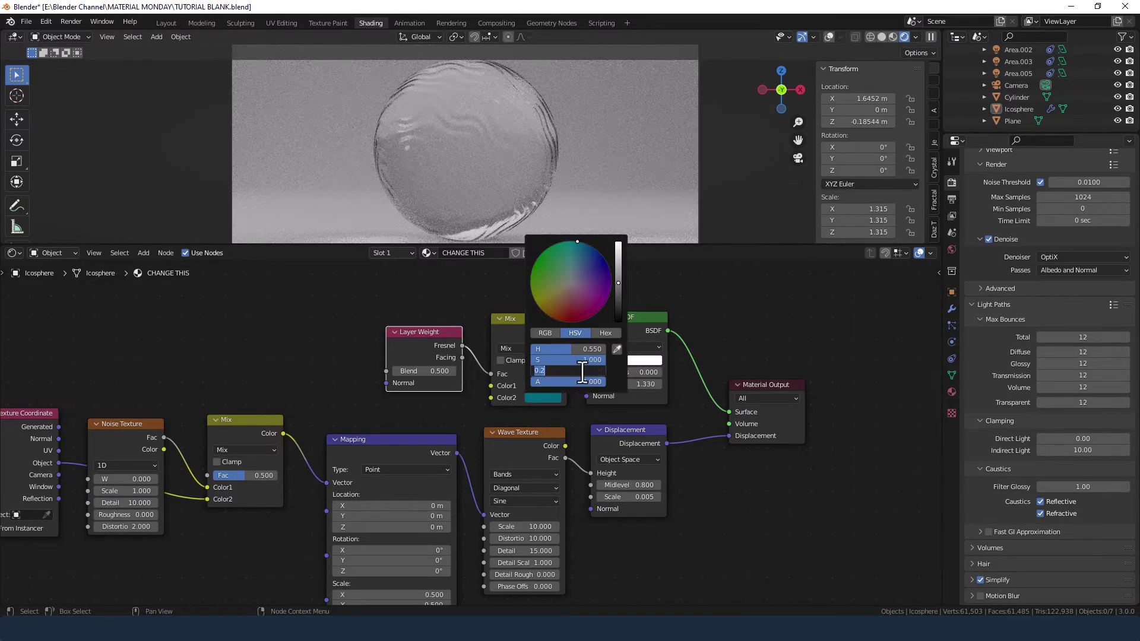
pyautogui.click(736, 345)
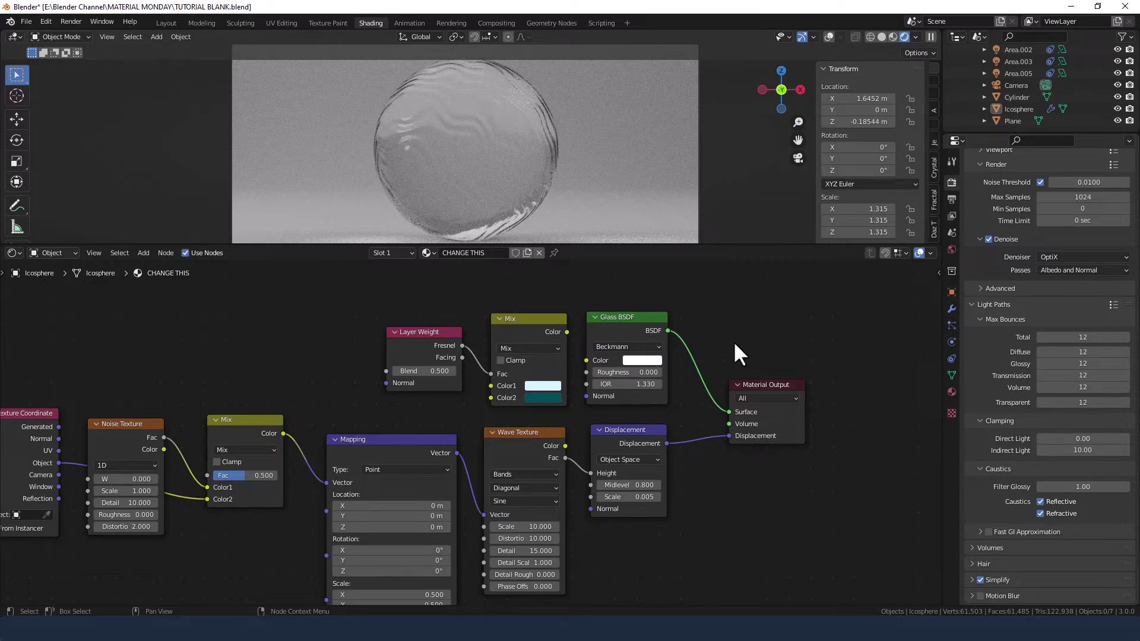
# Switch the Glass BSDF distribution to GGX and feed the Mix colour output into its Color.
pyautogui.click(629, 346)
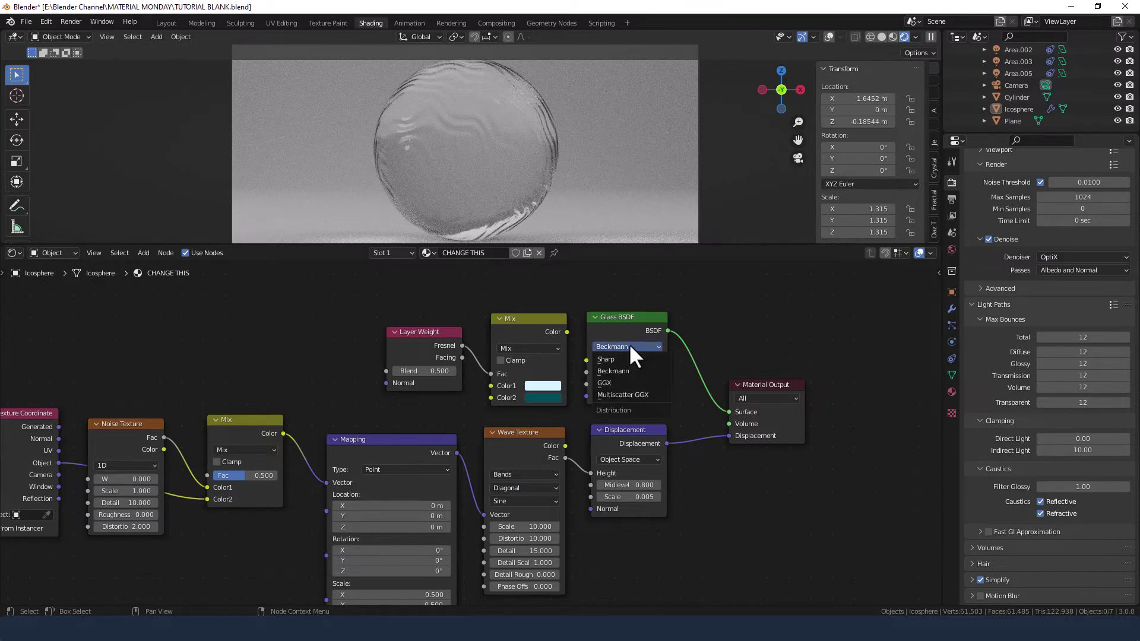
pyautogui.click(621, 382)
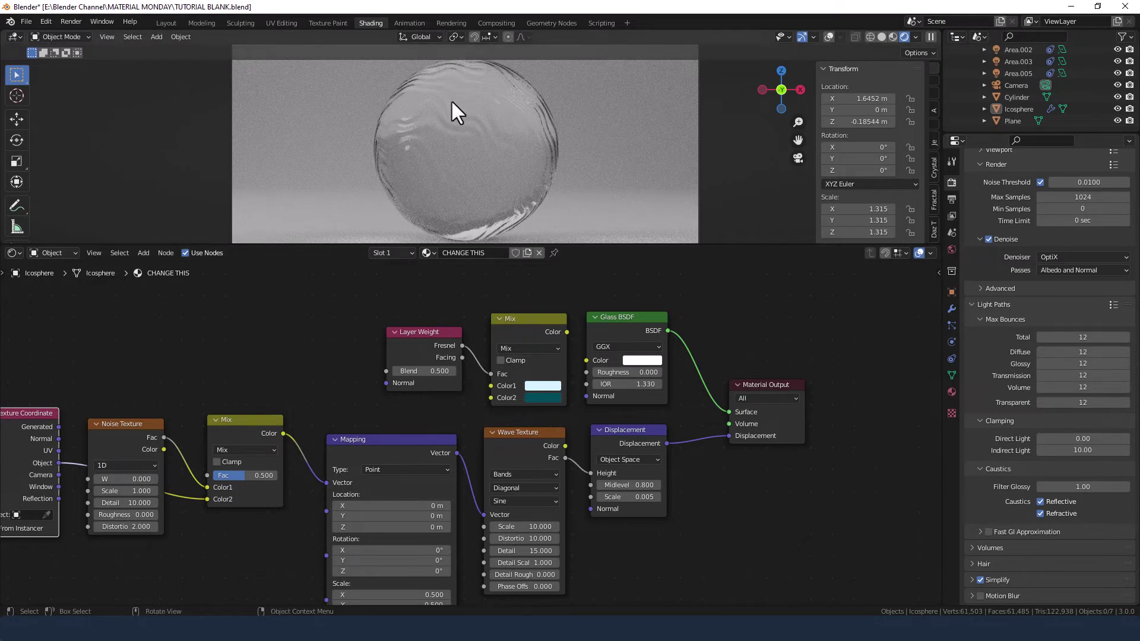
pyautogui.moveTo(567, 332); pyautogui.dragTo(584, 357)
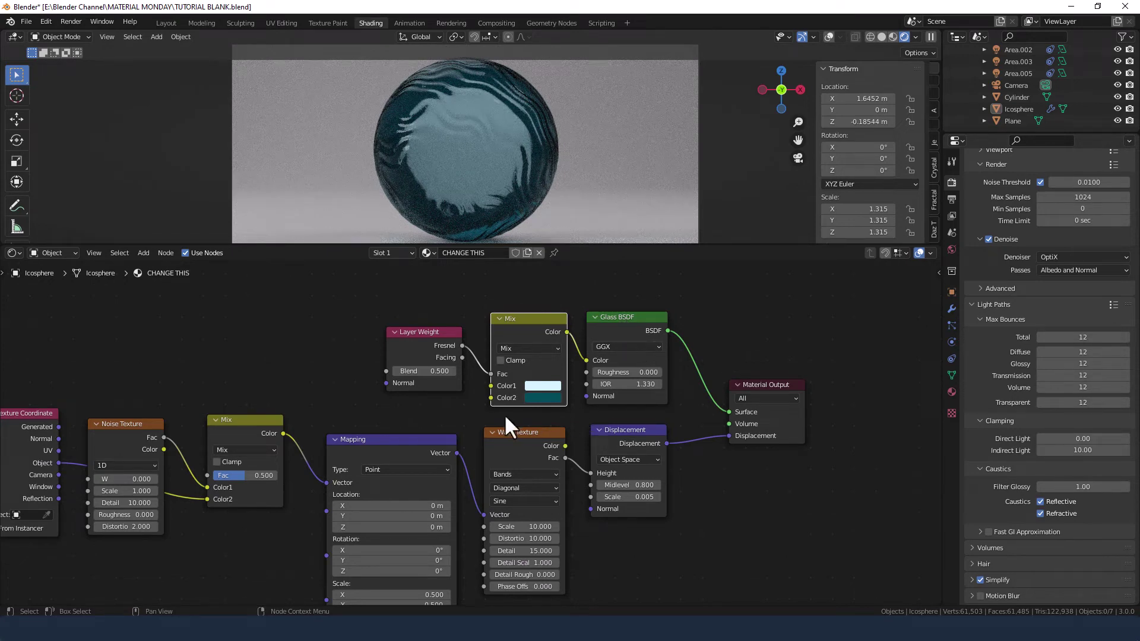
# Set Color2's value to 0.2 and raise Color1's saturation to 0.178.
pyautogui.click(533, 397)
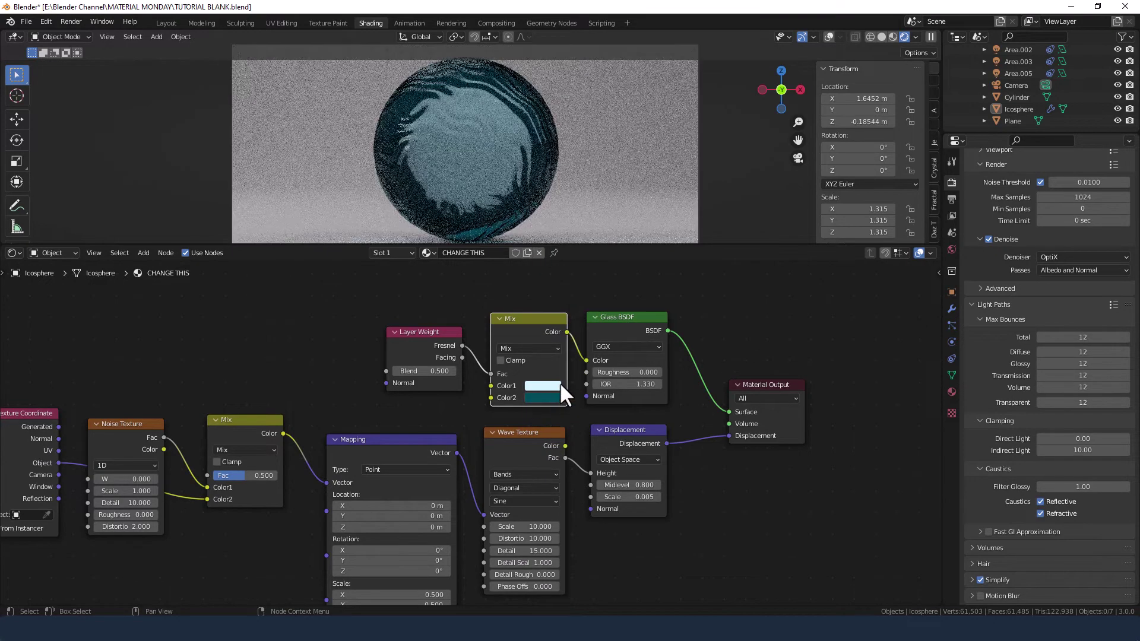
pyautogui.click(543, 398)
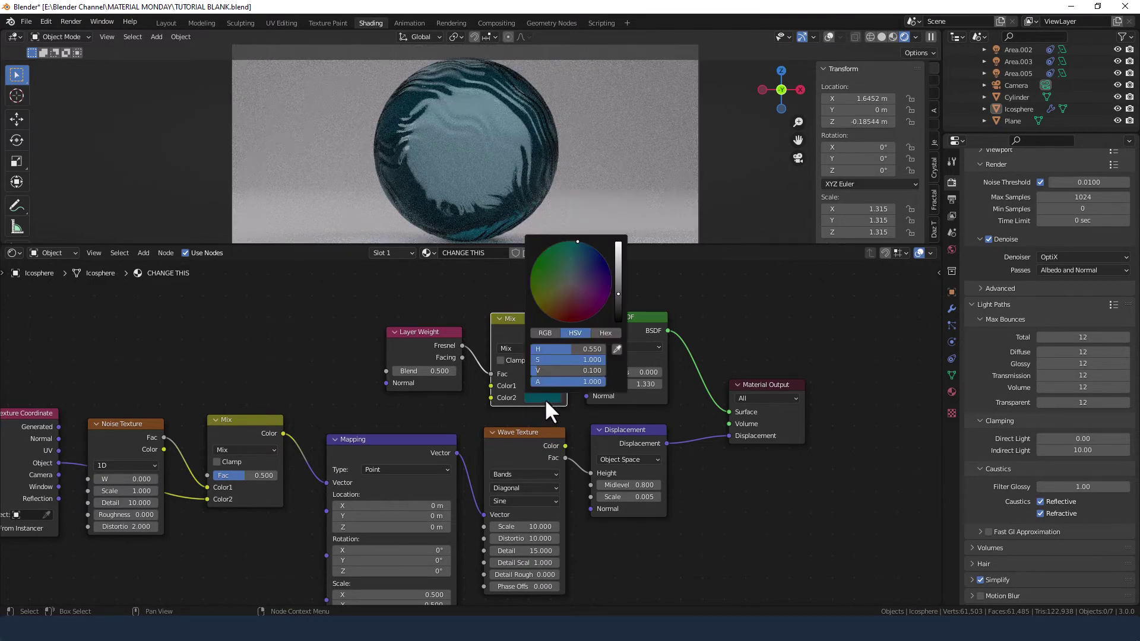
pyautogui.click(565, 371)
pyautogui.press('BackSpace')
pyautogui.write('0.2')
pyautogui.press('Return')
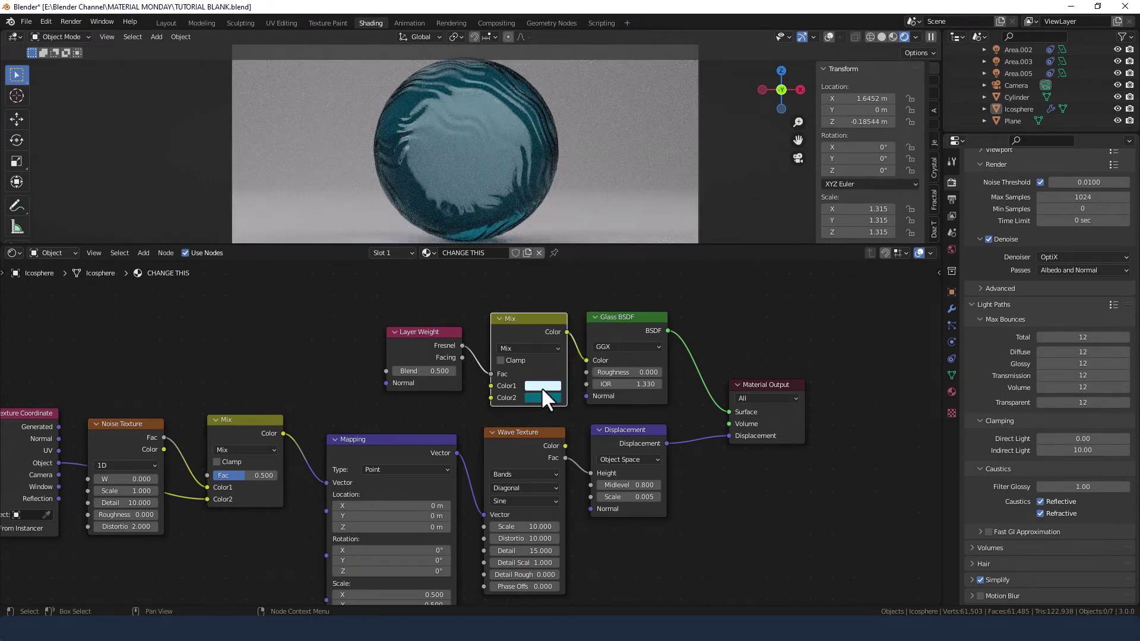
pyautogui.click(541, 387)
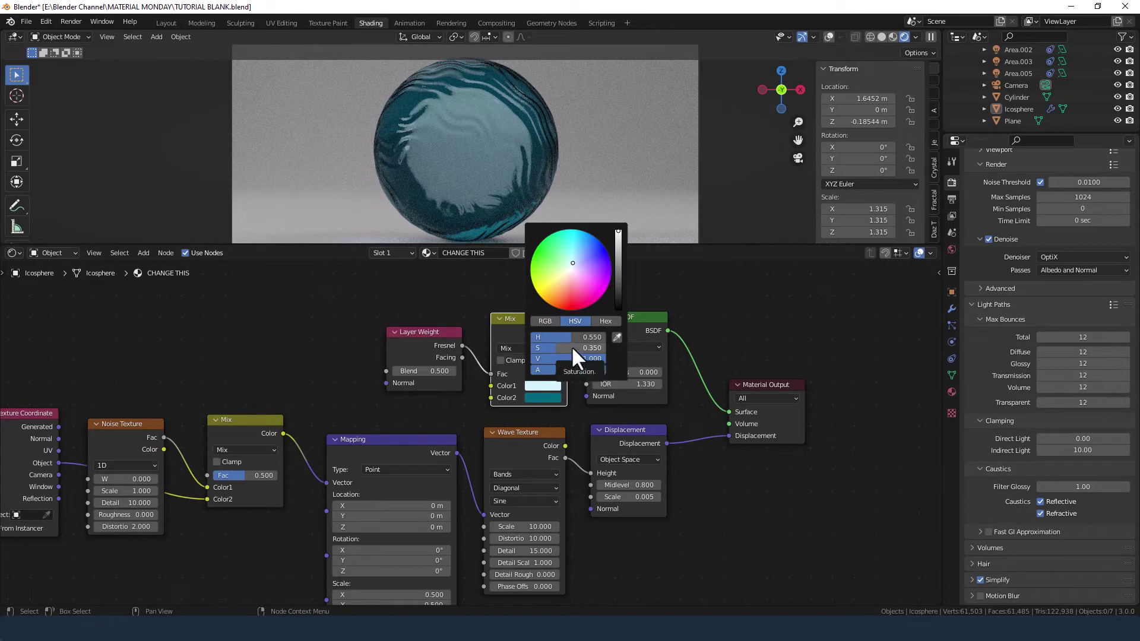
pyautogui.moveTo(571, 345)
pyautogui.mouseDown()
pyautogui.moveTo(588, 345)
pyautogui.moveTo(571, 346)
pyautogui.mouseUp()
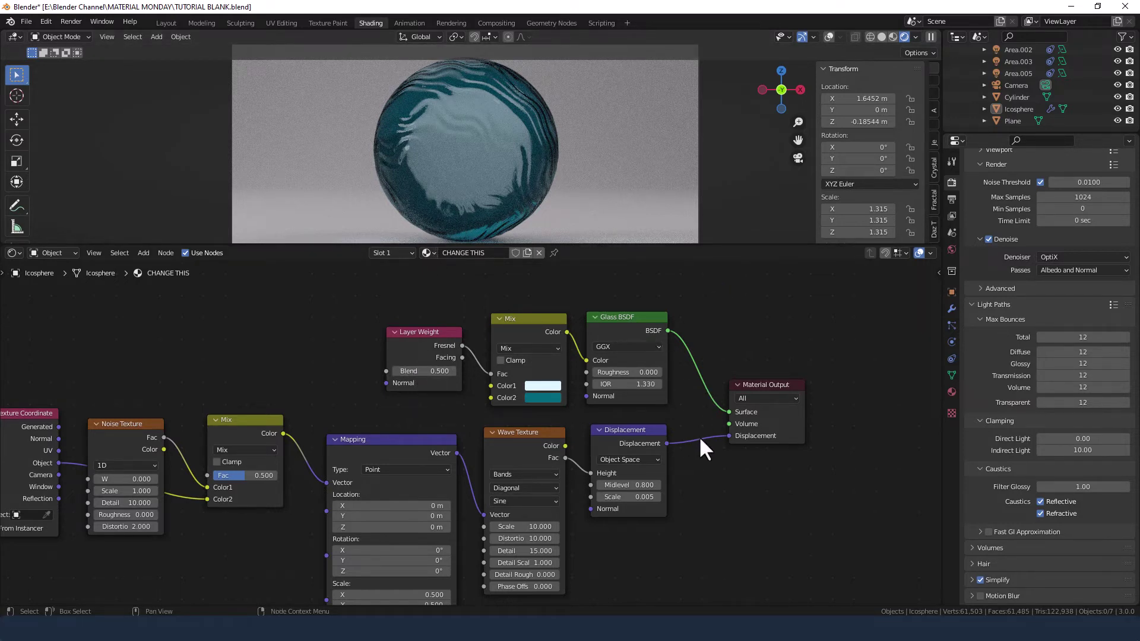
# Realign the Layer Weight, Noise Texture, Mapping, Wave Texture, Displacement and Material Output nodes closer together.
pyautogui.moveTo(457, 333); pyautogui.dragTo(515, 314)
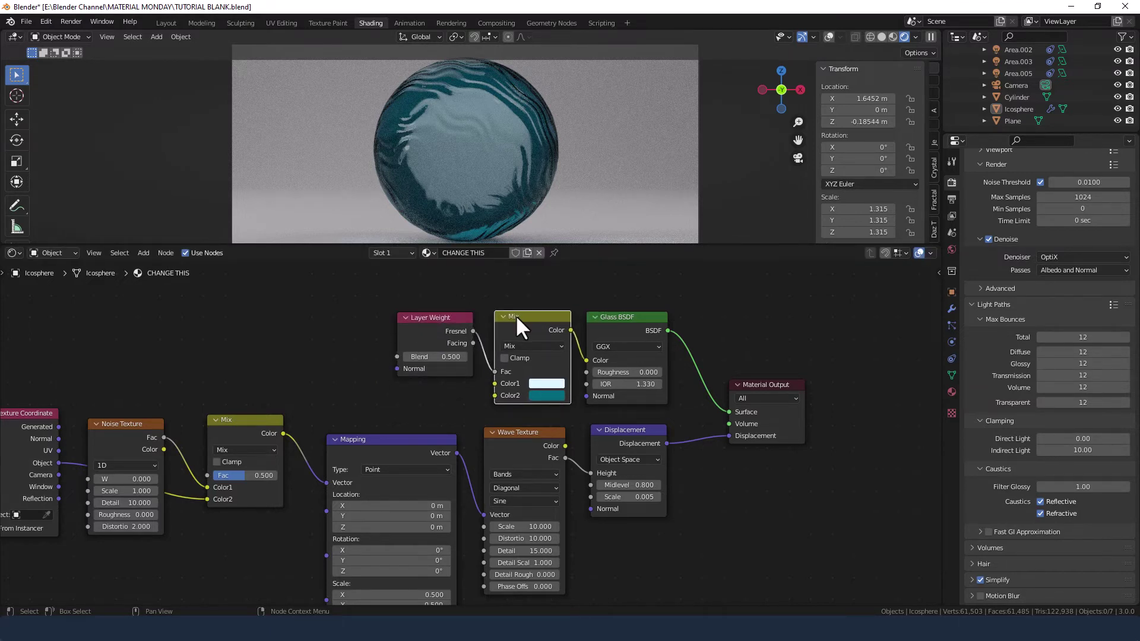
pyautogui.scroll(-3, 166, 423)
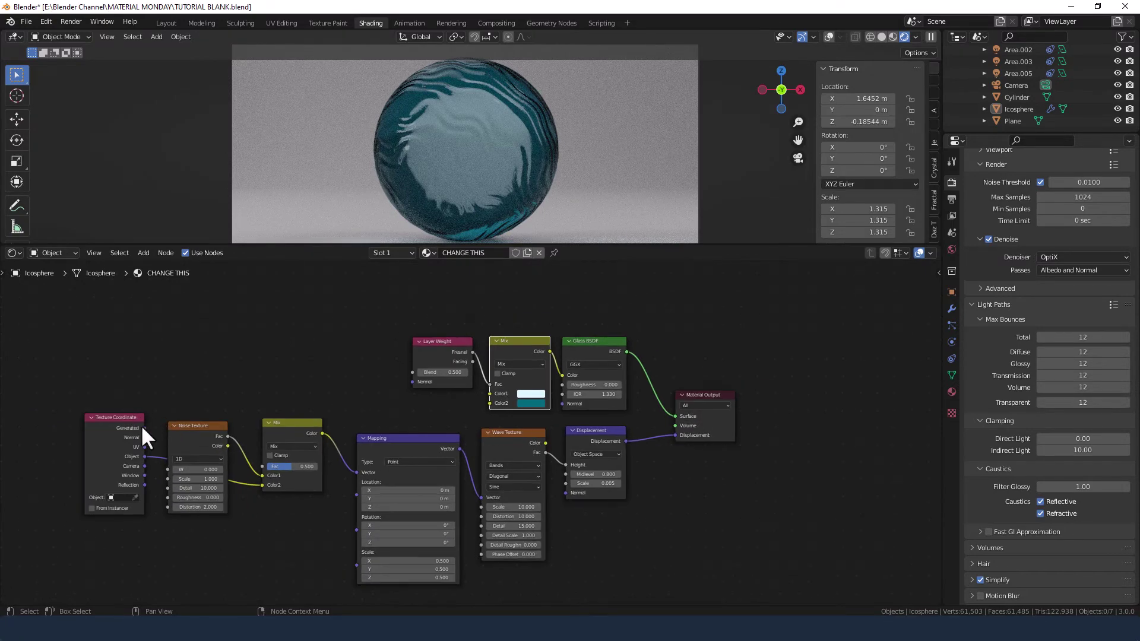
pyautogui.moveTo(178, 422); pyautogui.dragTo(183, 419)
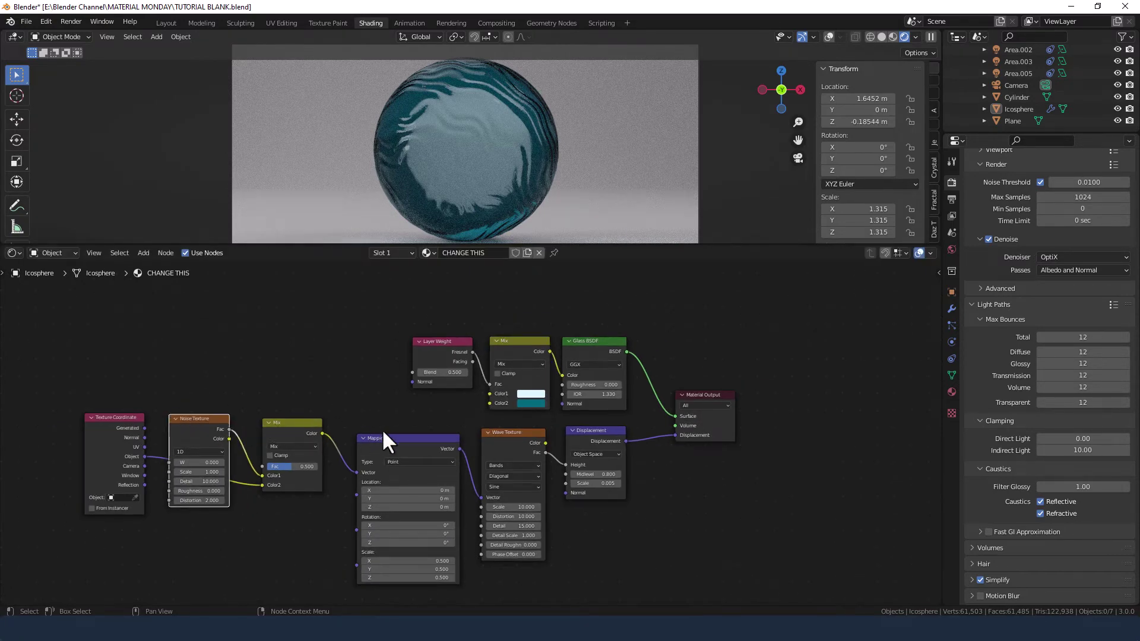
pyautogui.moveTo(382, 439); pyautogui.dragTo(377, 426)
pyautogui.moveTo(508, 430); pyautogui.dragTo(505, 425)
pyautogui.moveTo(574, 431); pyautogui.dragTo(574, 427)
pyautogui.moveTo(693, 393); pyautogui.dragTo(675, 375)
pyautogui.scroll(3, 628, 416)
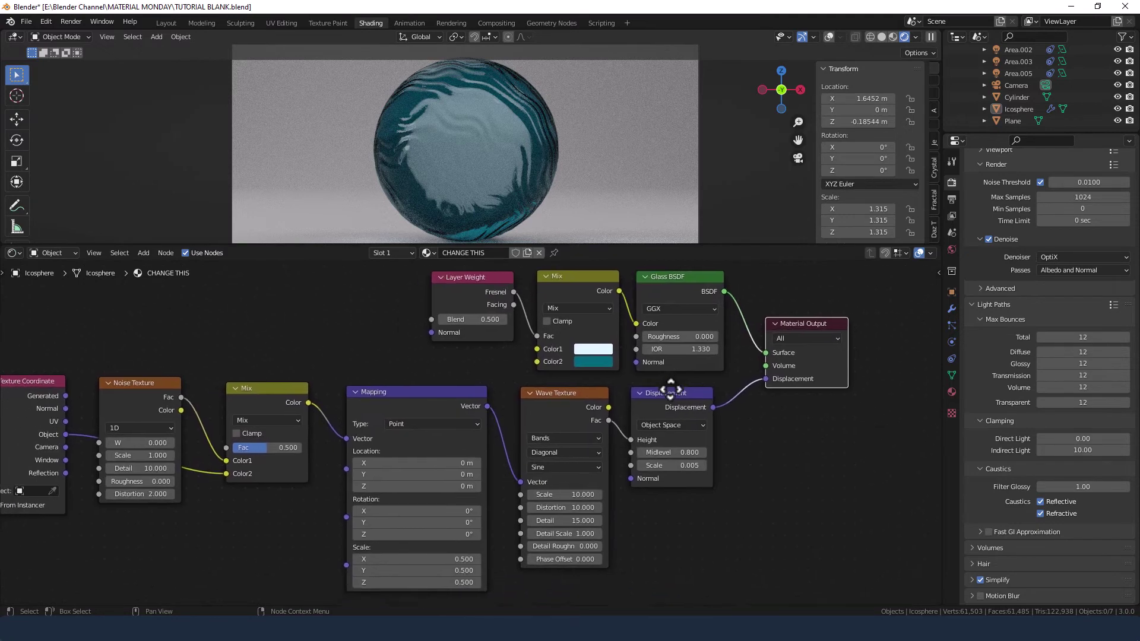
pyautogui.scroll(-3, 670, 390)
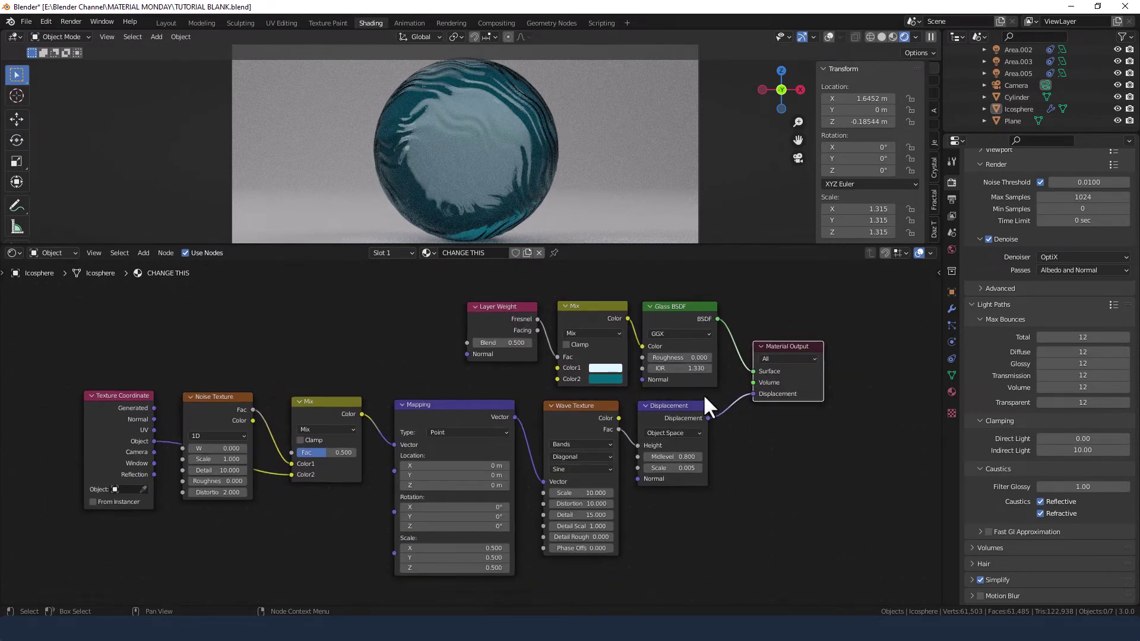
pyautogui.scroll(-3, 706, 383)
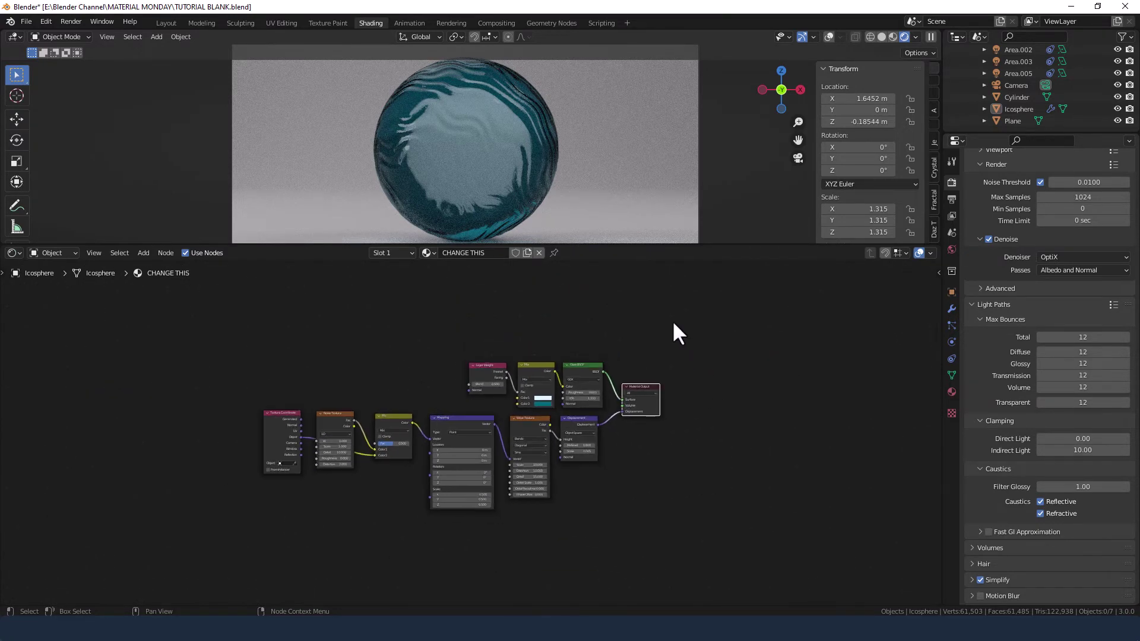
pyautogui.moveTo(674, 330); pyautogui.dragTo(624, 435, button='middle')
# Add a Principled BSDF node and connect it to the Material Output Surface.
pyautogui.hotkey('shift', 'a')
pyautogui.click(558, 388)
pyautogui.write('PRT')
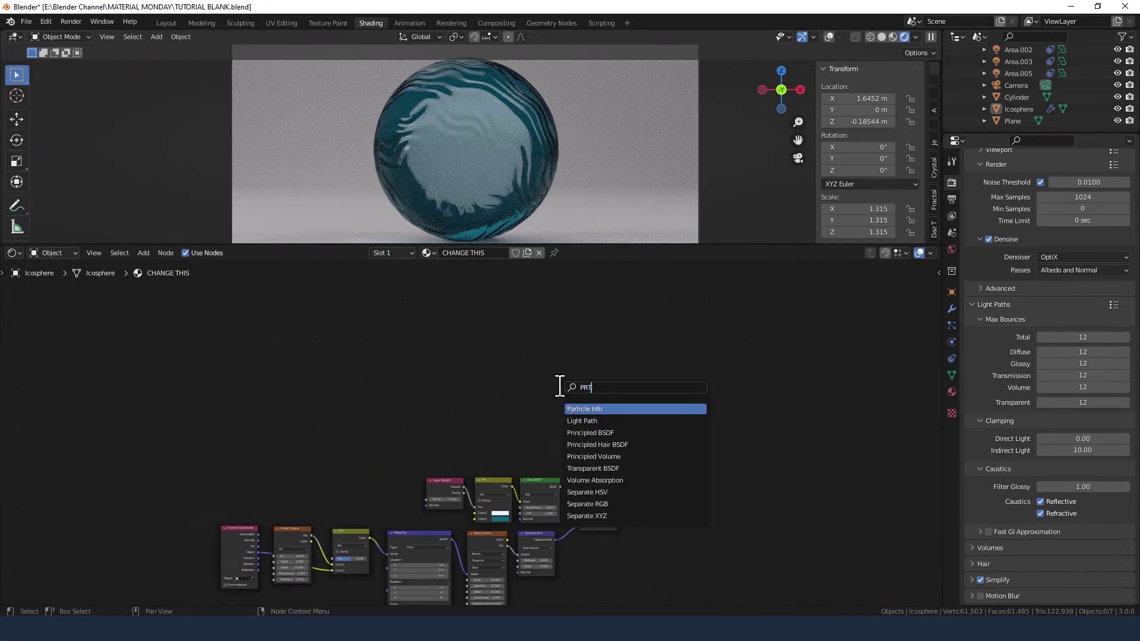
pyautogui.press('BackSpace')
pyautogui.write('INC')
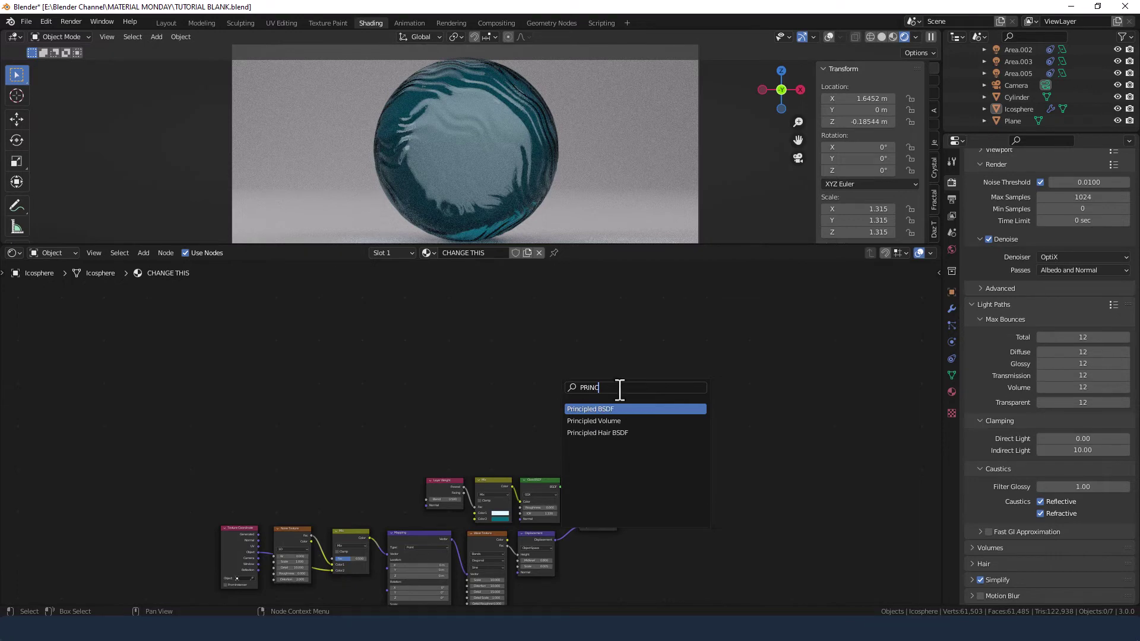
pyautogui.click(613, 408)
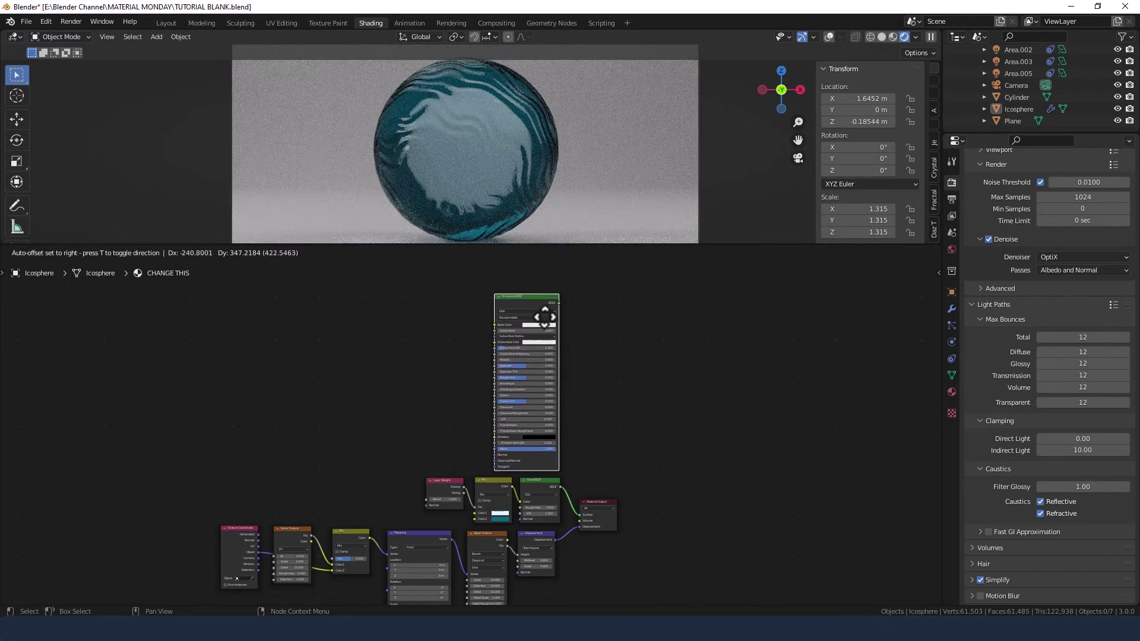
pyautogui.click(546, 316)
pyautogui.moveTo(560, 302); pyautogui.dragTo(580, 514)
# Experiment with Metallic and Roughness, ending at Metallic 0 and Transmission 0.405.
pyautogui.scroll(3, 583, 412)
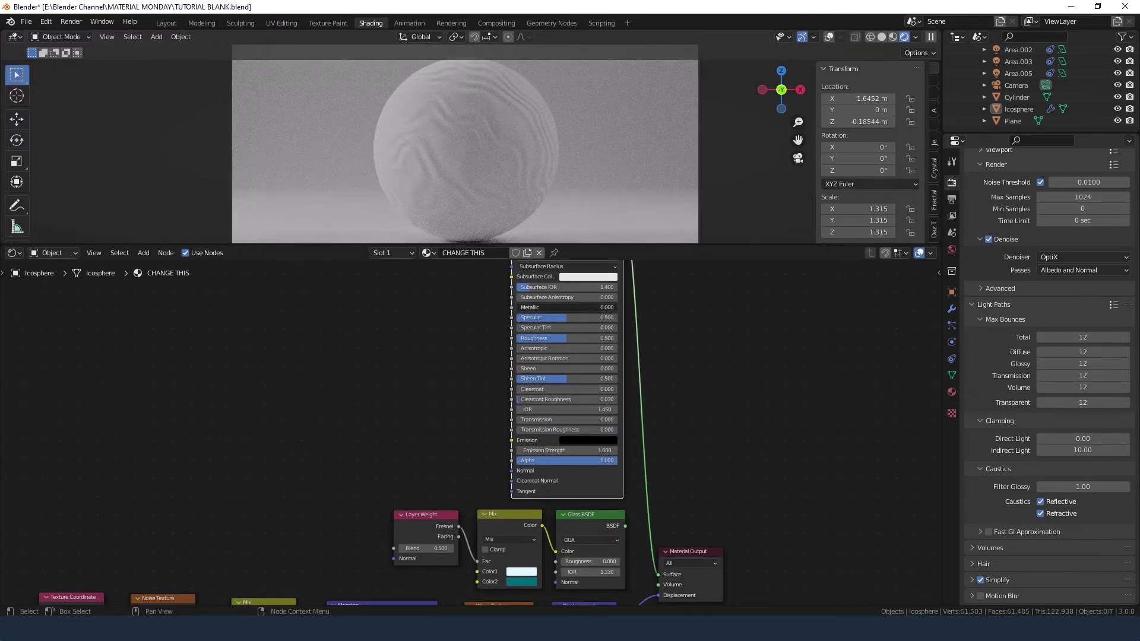
pyautogui.moveTo(542, 307); pyautogui.dragTo(617, 307)
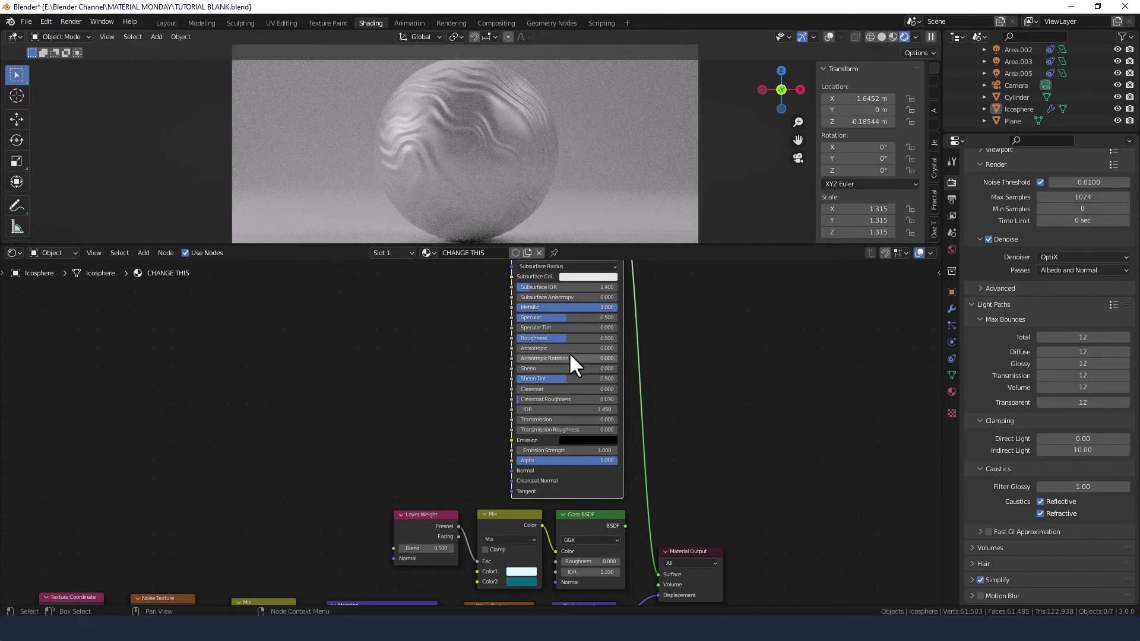
pyautogui.moveTo(570, 338); pyautogui.dragTo(529, 338)
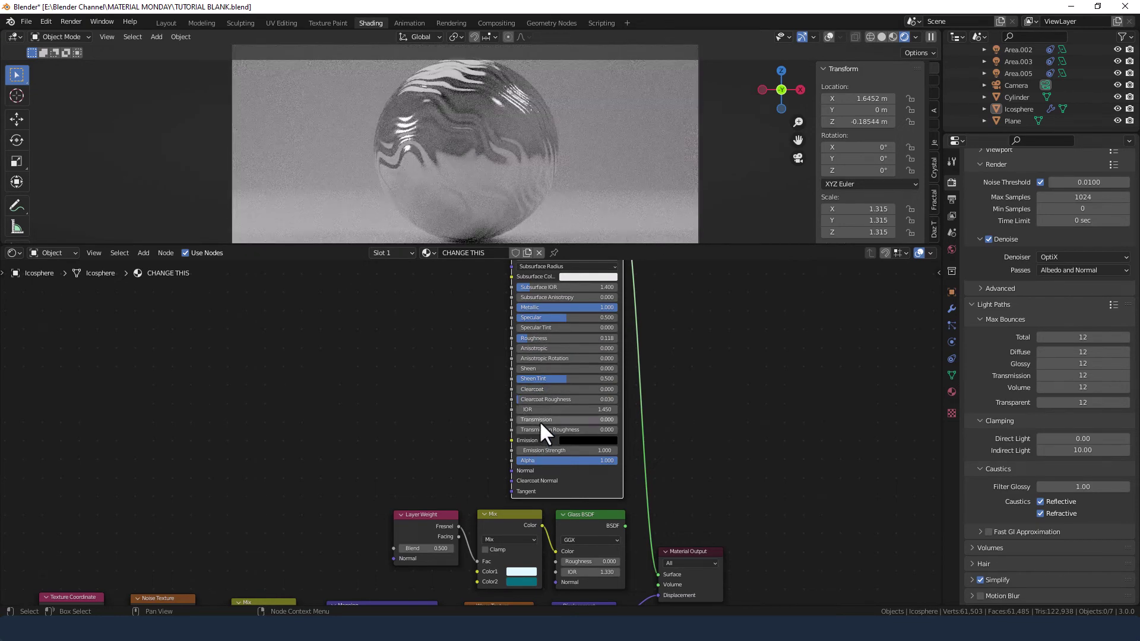
pyautogui.moveTo(539, 420); pyautogui.dragTo(612, 416)
pyautogui.moveTo(589, 308); pyautogui.dragTo(513, 307)
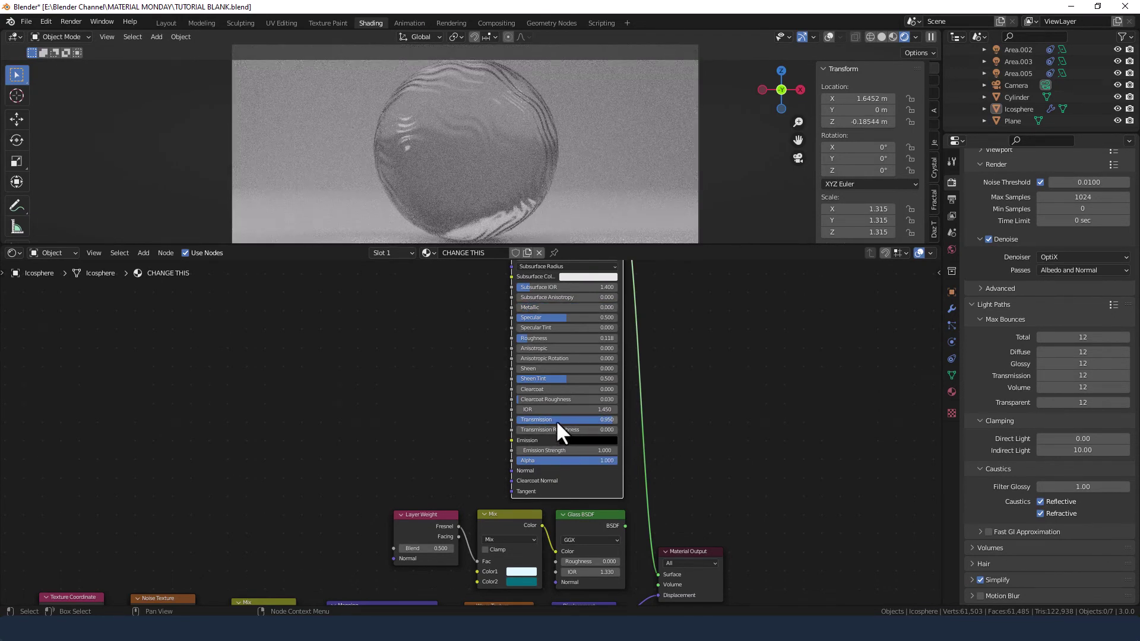
pyautogui.moveTo(554, 420); pyautogui.dragTo(515, 419)
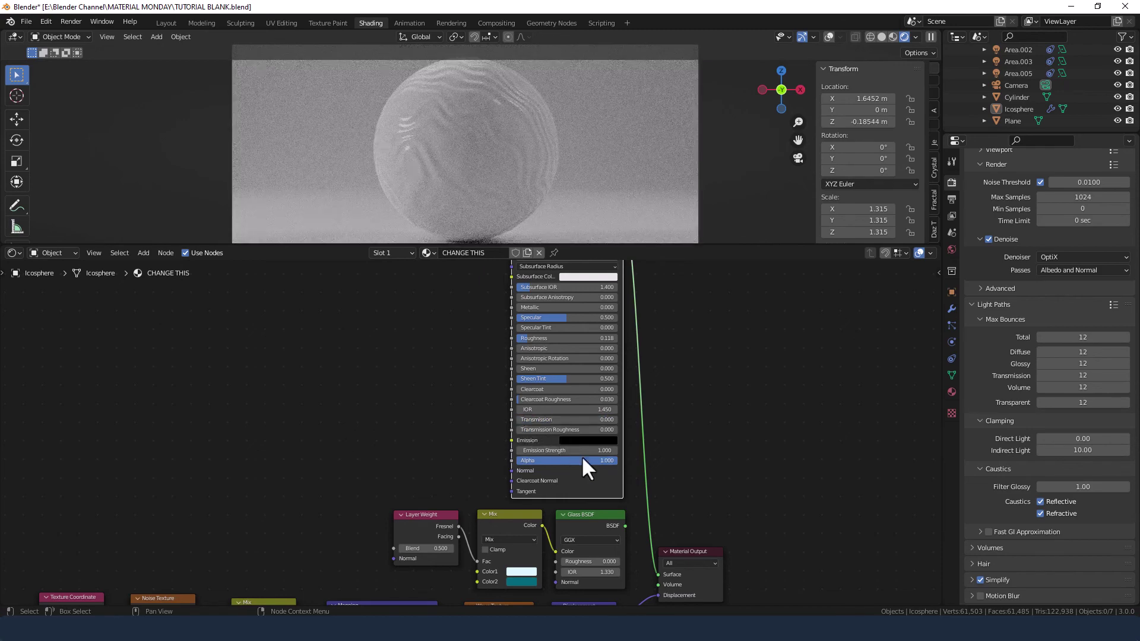
# Set Specular and Sheen to 1.000, Alpha to 0.191, then reconnect Glass BSDF to Surface.
pyautogui.moveTo(594, 460); pyautogui.dragTo(553, 460)
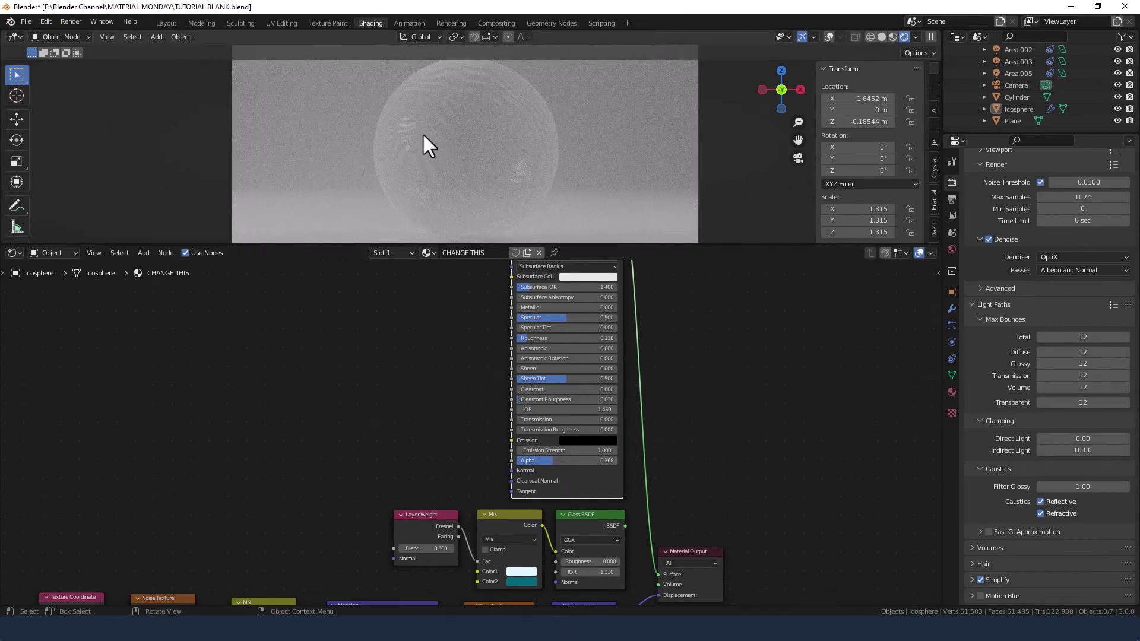
pyautogui.moveTo(531, 317); pyautogui.dragTo(593, 338)
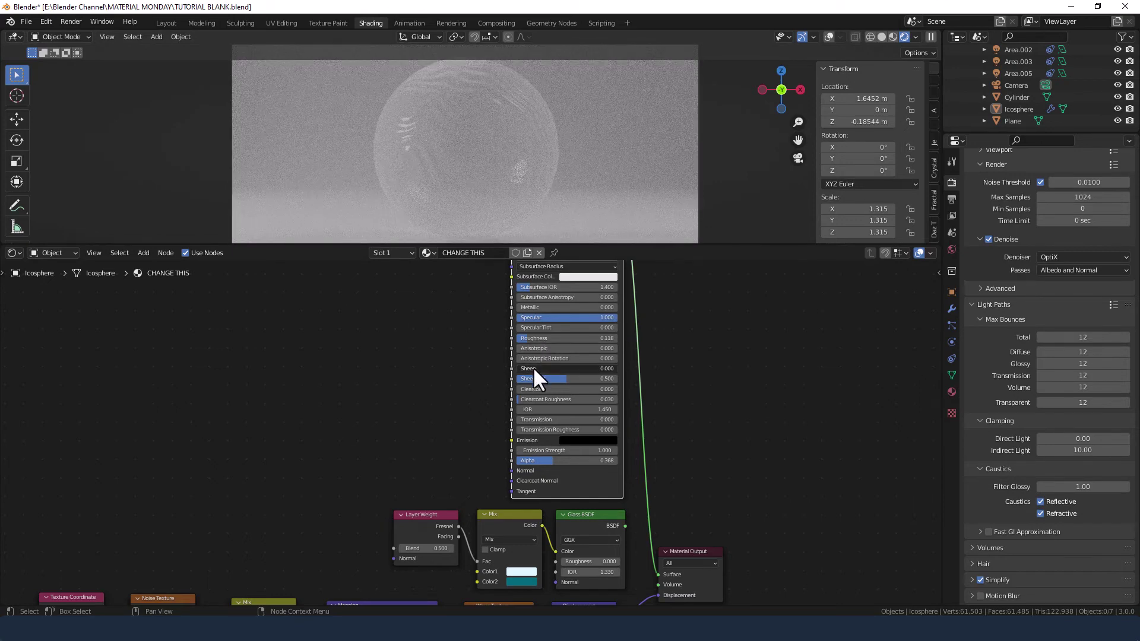
pyautogui.moveTo(533, 368); pyautogui.dragTo(614, 368)
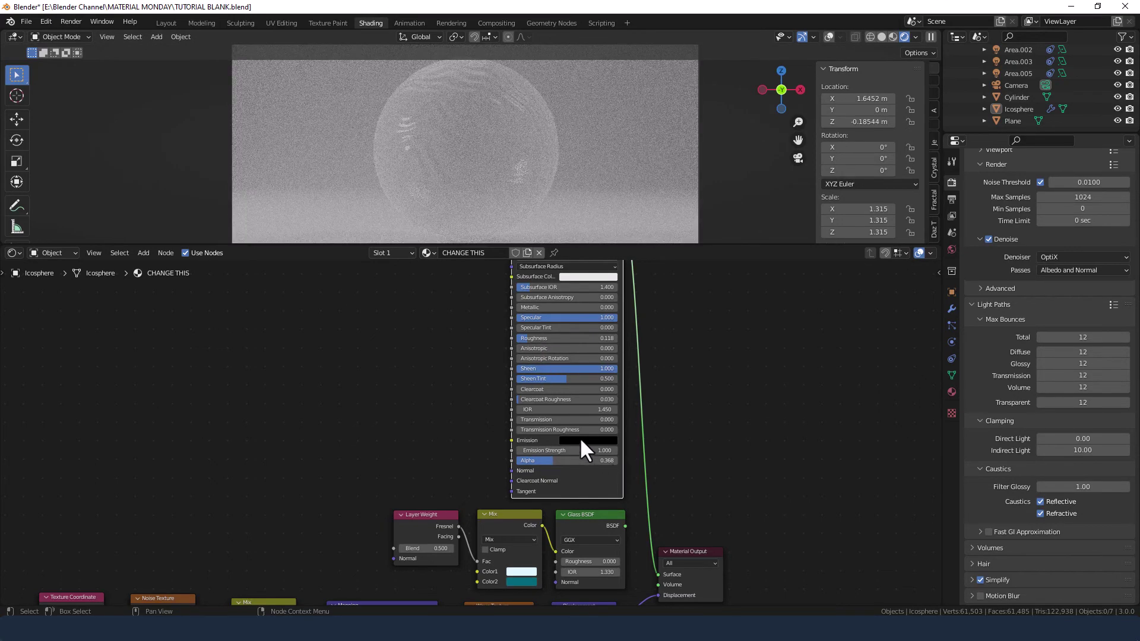
pyautogui.moveTo(570, 460); pyautogui.dragTo(614, 462)
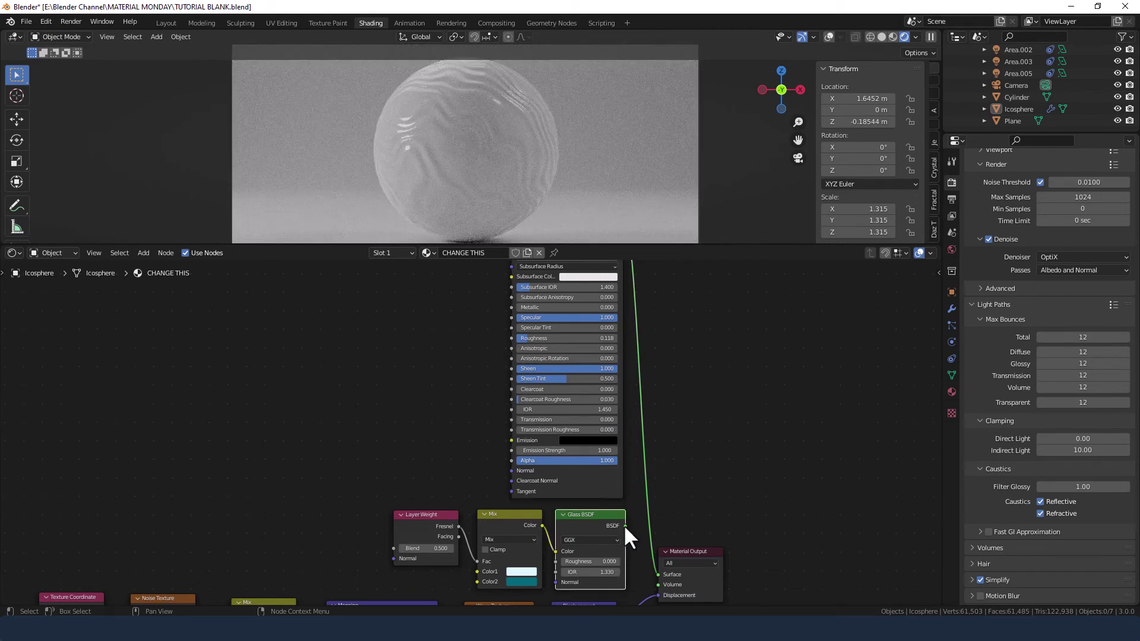
pyautogui.moveTo(625, 526); pyautogui.dragTo(658, 573)
pyautogui.moveTo(655, 375); pyautogui.dragTo(643, 412, button='middle')
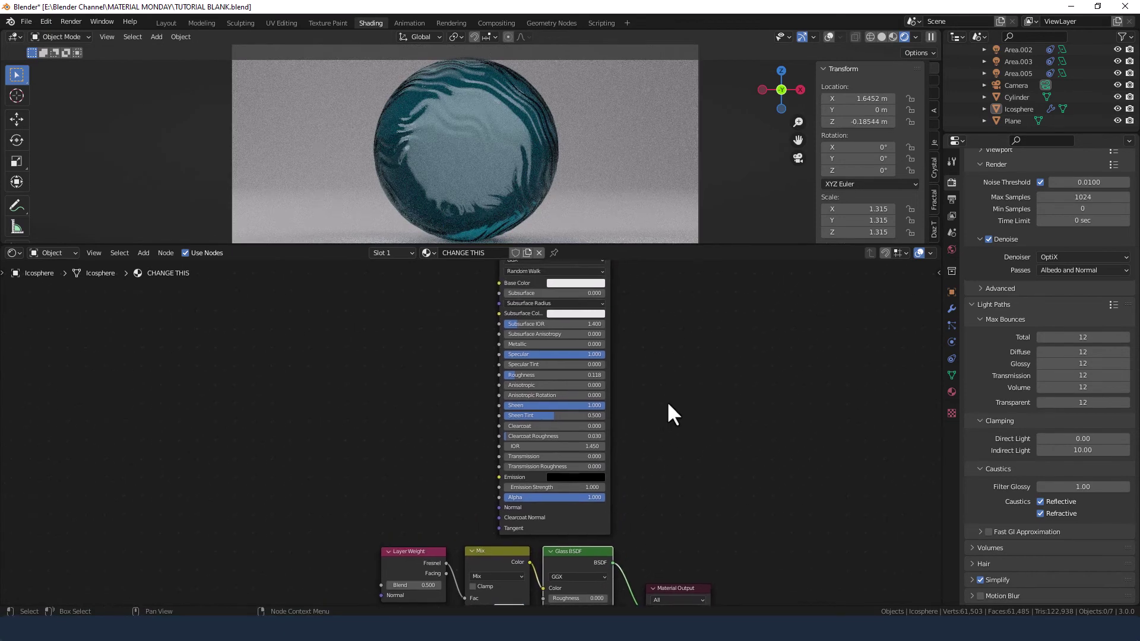
# Delete the unused Principled BSDF node and bring the material network into view.
pyautogui.press('x')
pyautogui.scroll(-2, 423, 373)
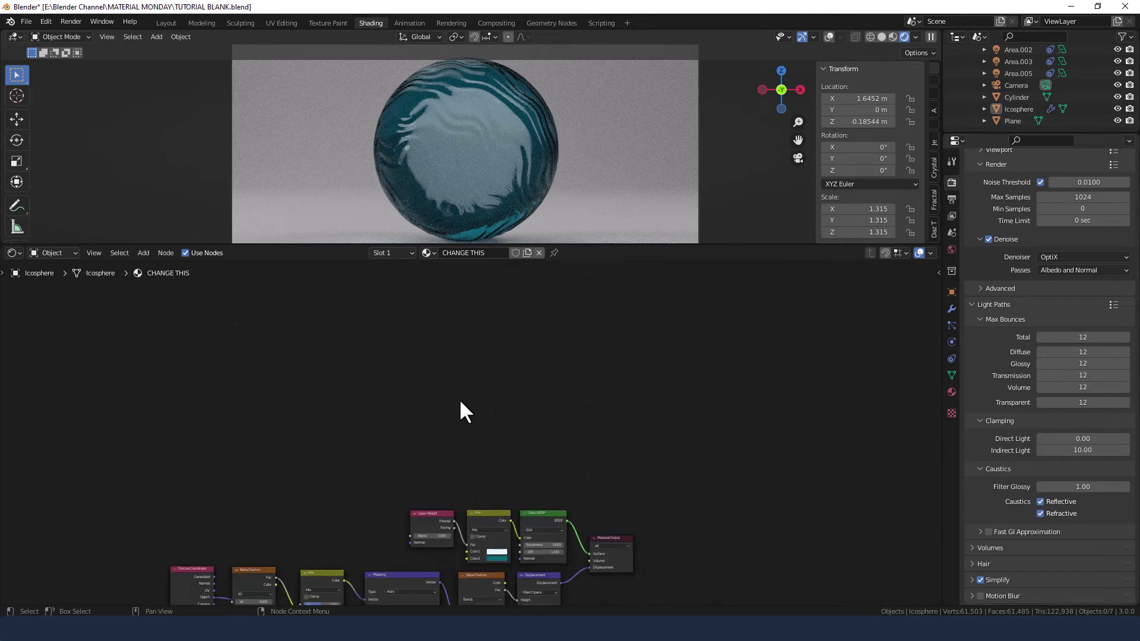
pyautogui.moveTo(460, 407); pyautogui.dragTo(608, 382, button='middle')
# Render the teal wavy glass sphere with Render Image.
pyautogui.scroll(1, 590, 393)
pyautogui.scroll(1, 590, 393)
pyautogui.scroll(1, 589, 393)
pyautogui.scroll(1, 607, 382)
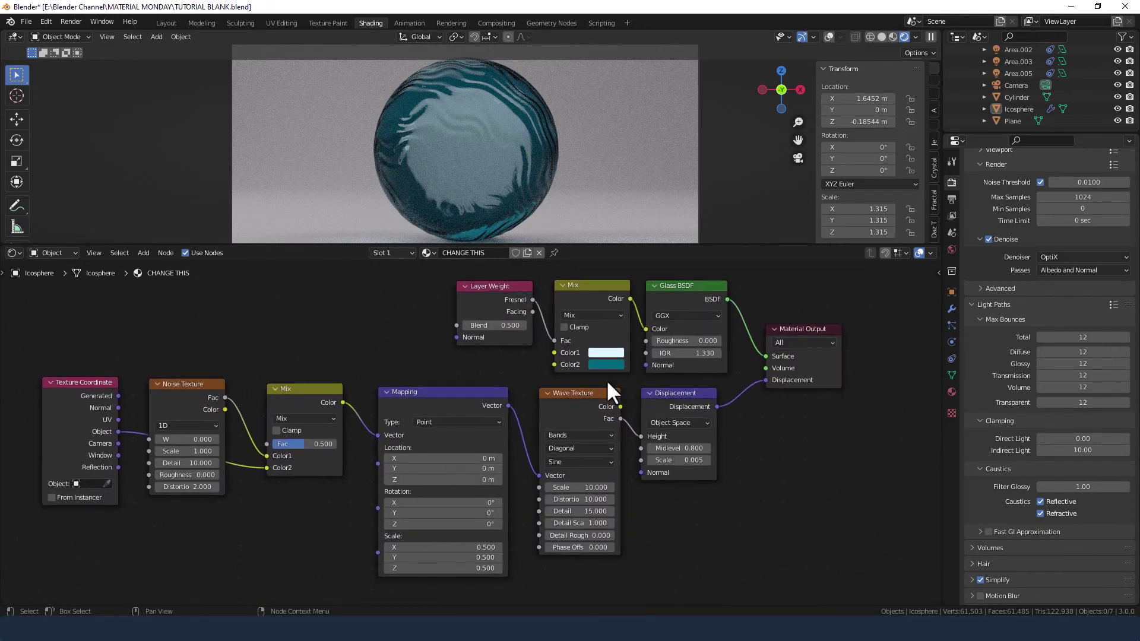
pyautogui.scroll(4, 1090, 256)
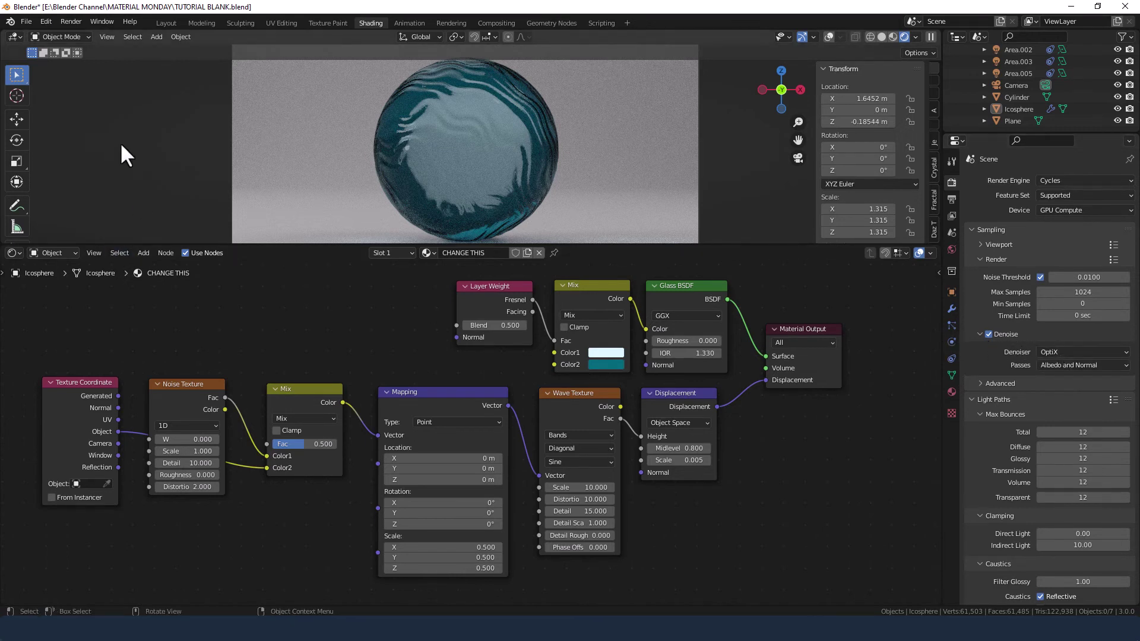
pyautogui.click(70, 21)
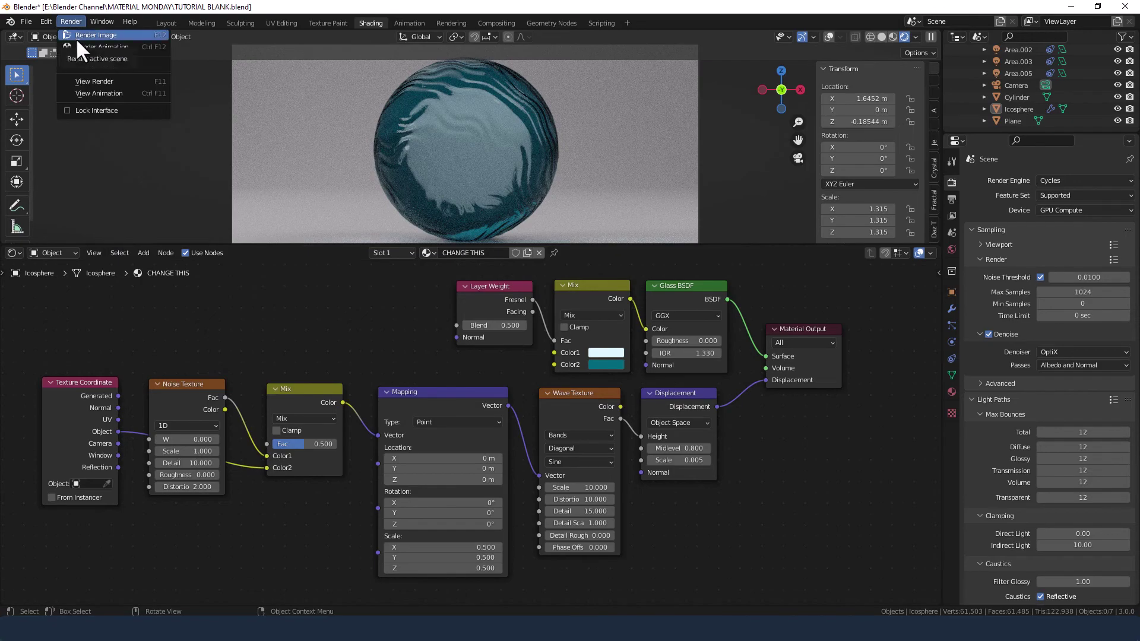
pyautogui.click(80, 35)
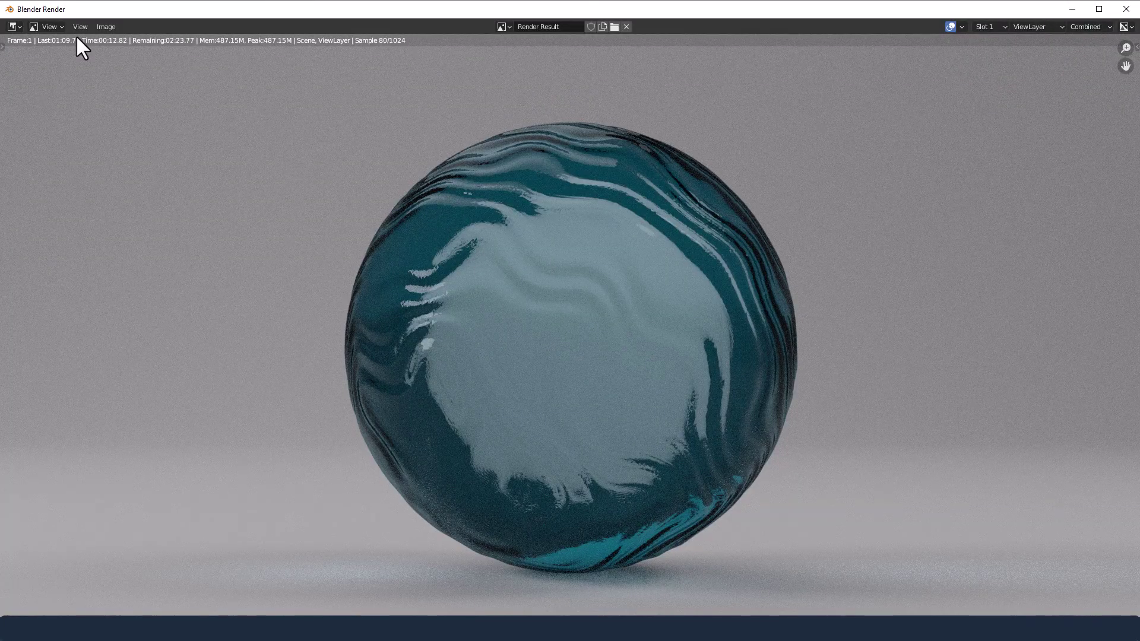